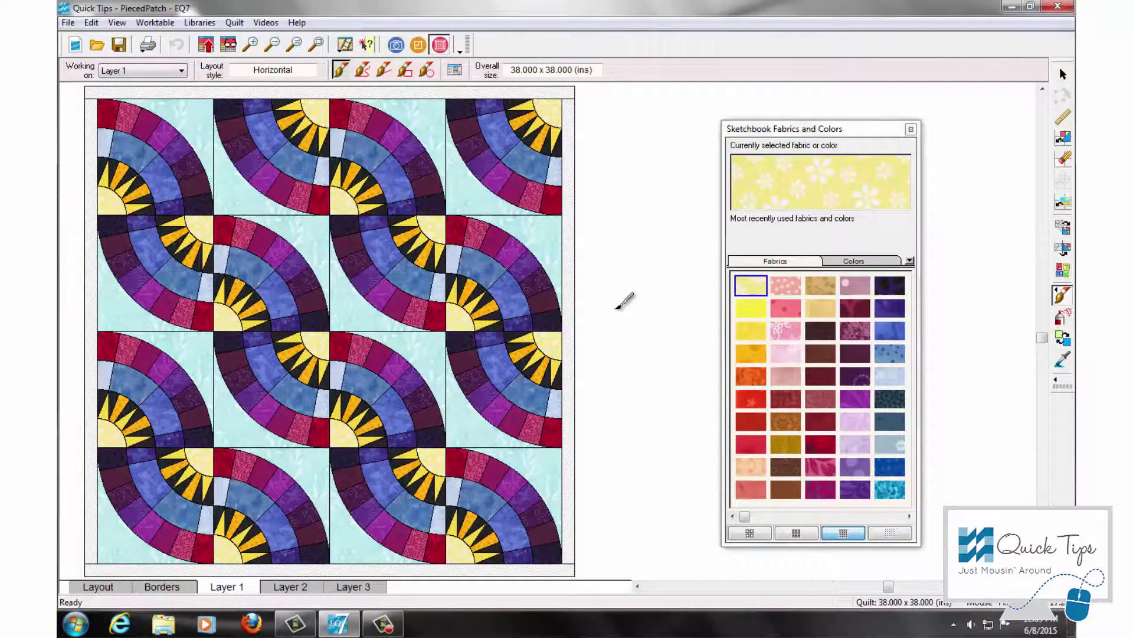
# Switch from the Quilt worktable to the Block worktable's empty 6 x 6 in PatchDraw board.
pyautogui.click(425, 48)
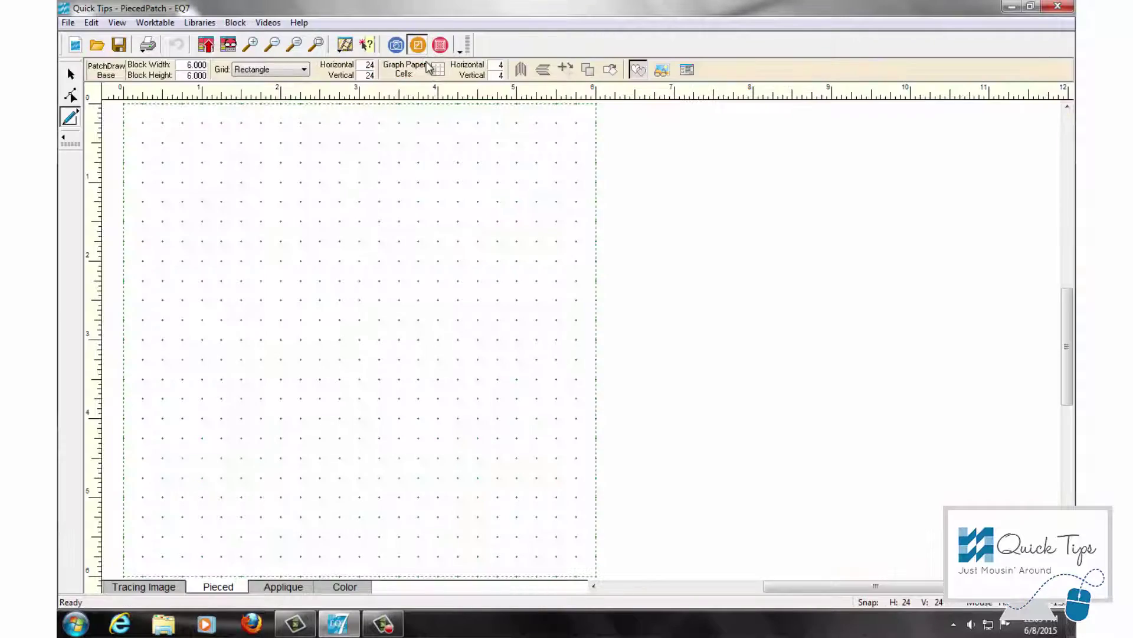
# Start a new PatchDraw block and change its grid to Arc with 4 rings and 8 spokes.
pyautogui.click(235, 22)
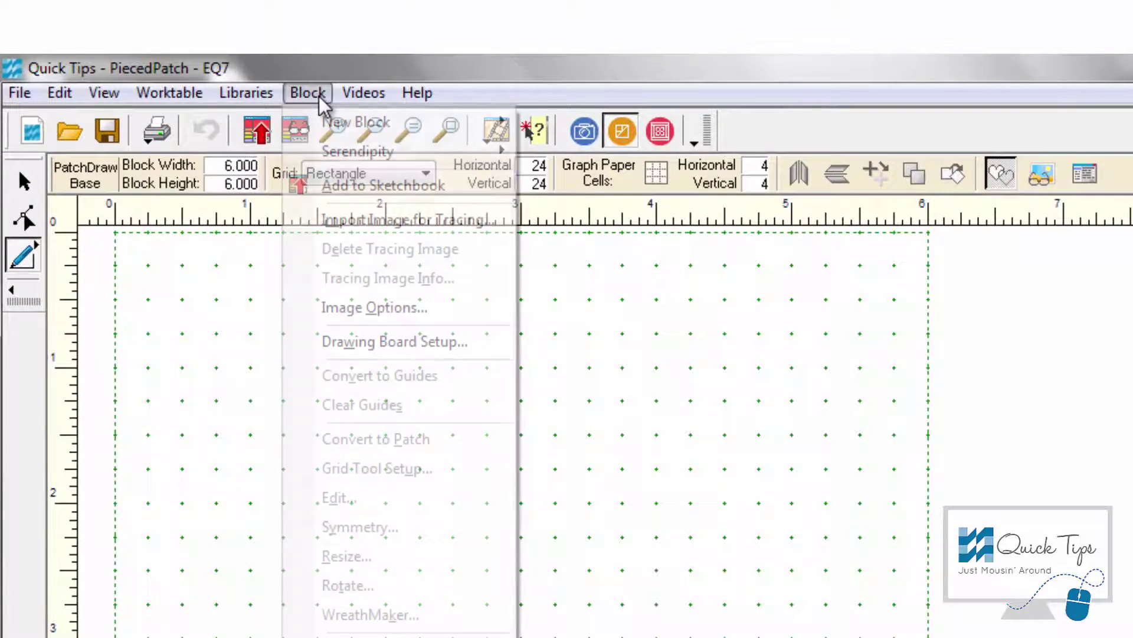
pyautogui.moveTo(324, 119)
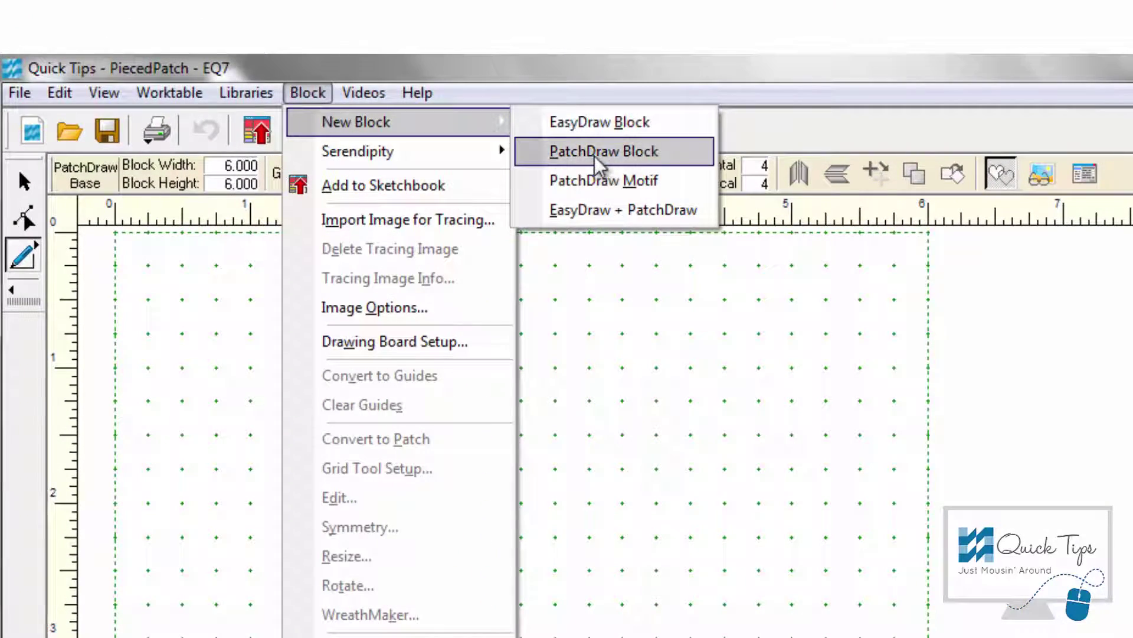
pyautogui.click(601, 152)
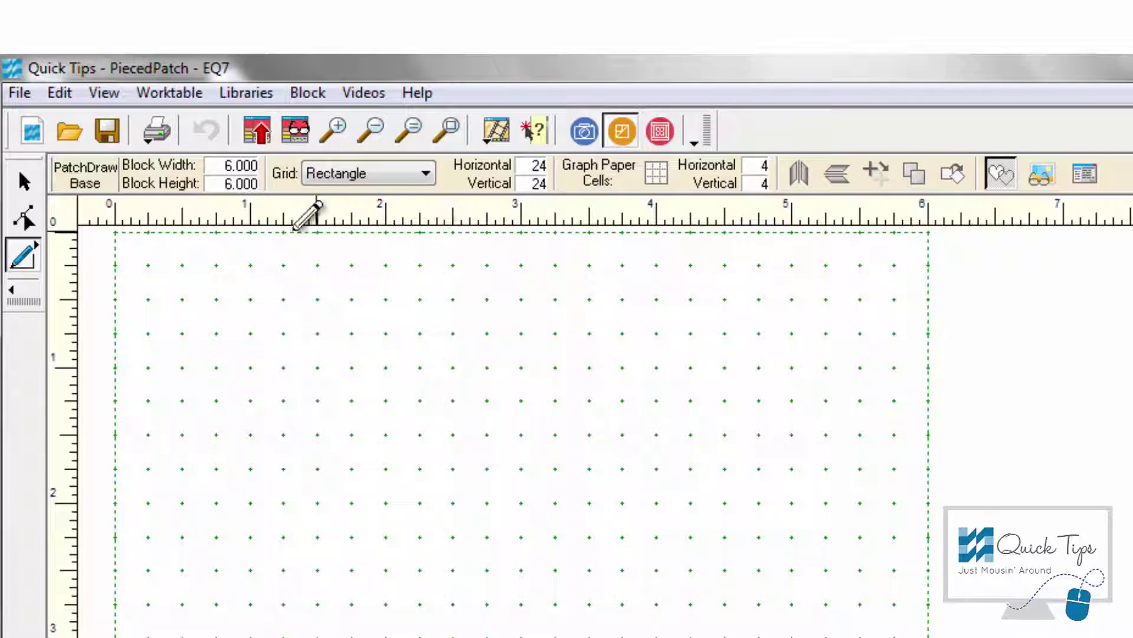
pyautogui.click(408, 177)
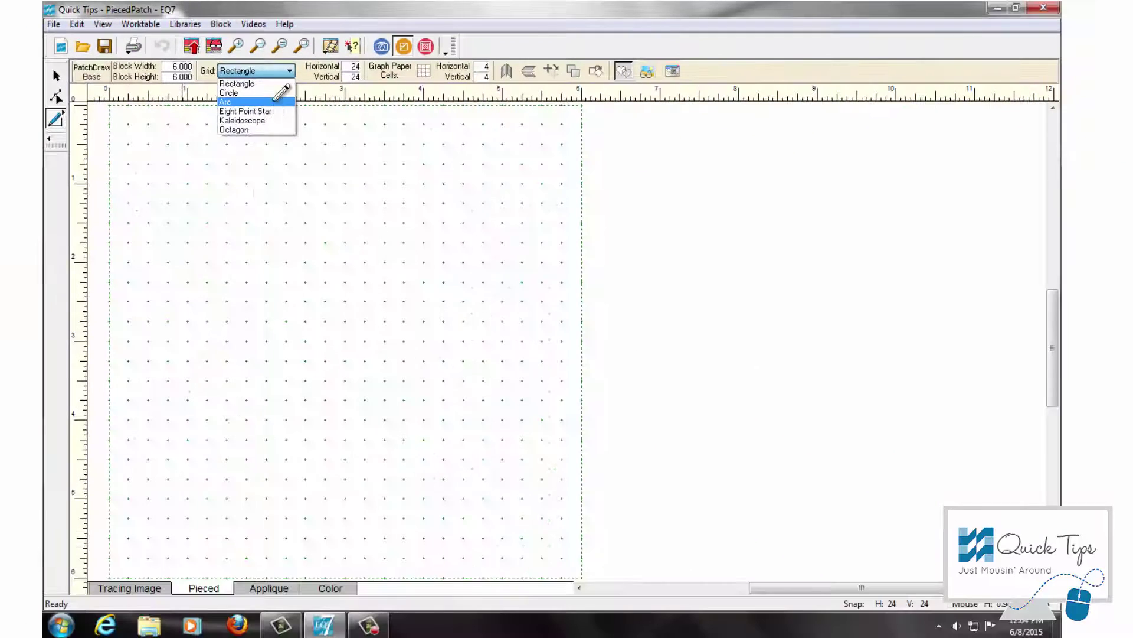
pyautogui.click(403, 228)
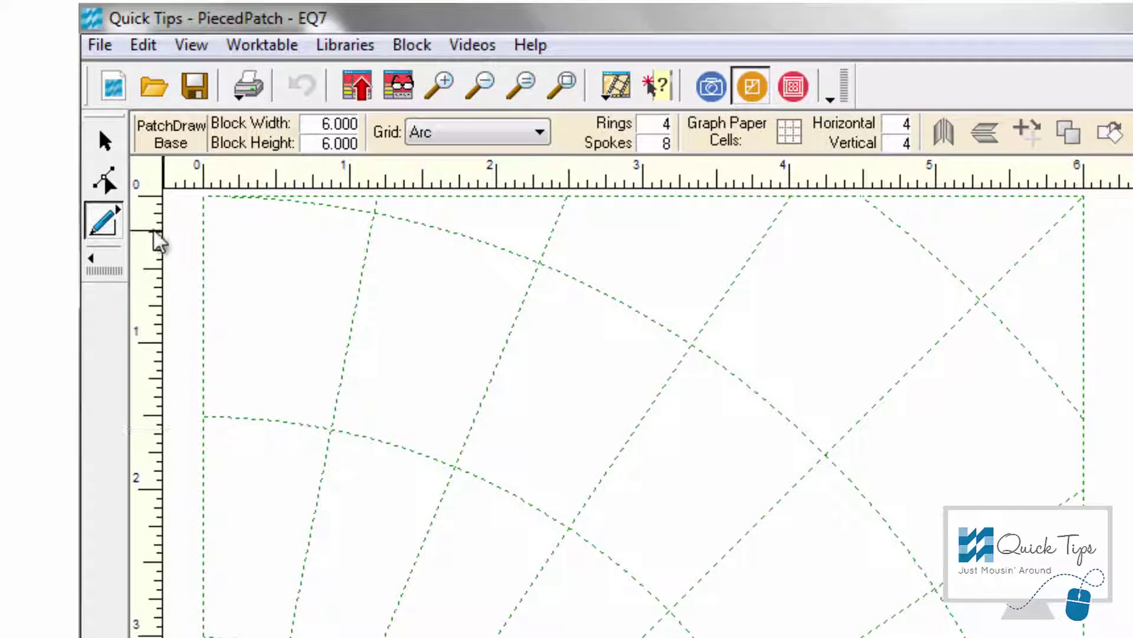
# Select the PolyArc drawing tool and cancel a trial line on the grid.
pyautogui.click(100, 223)
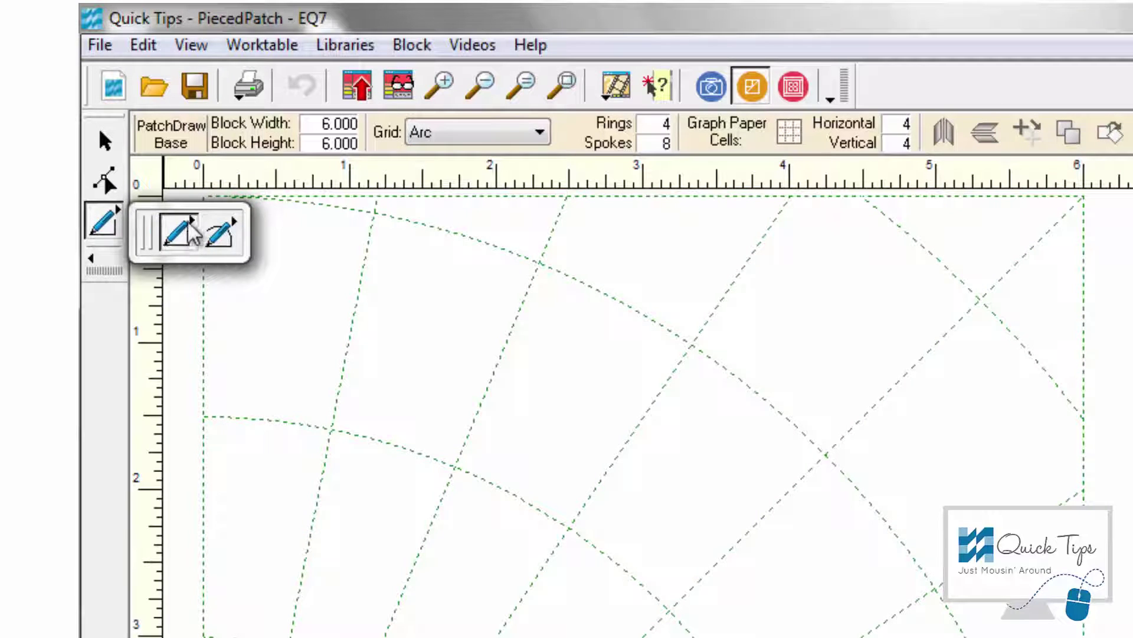
pyautogui.click(220, 233)
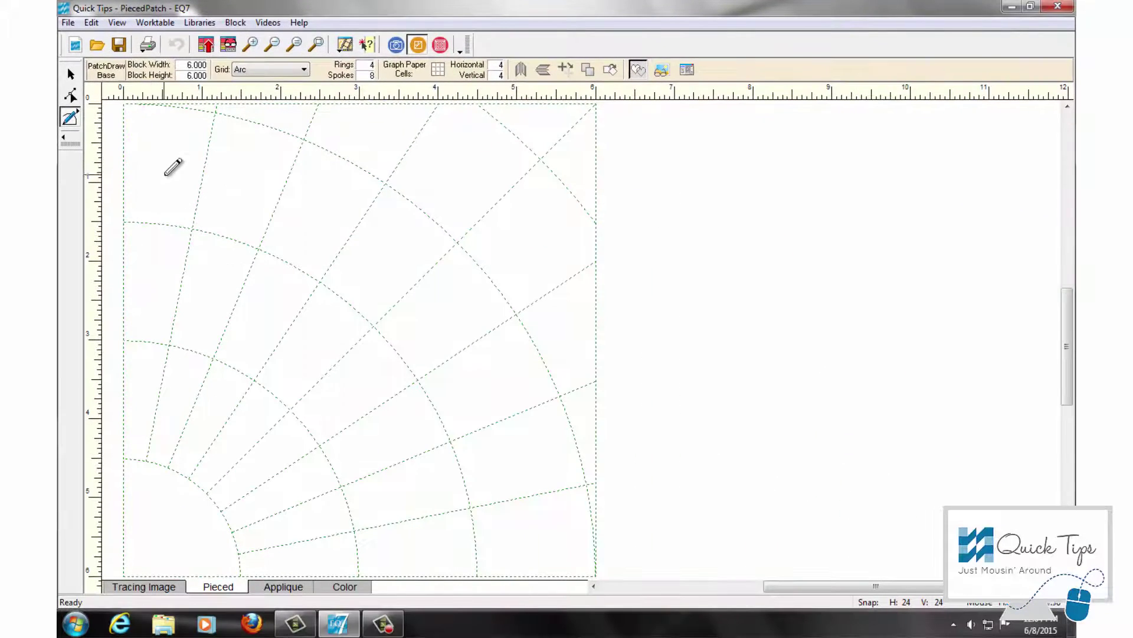
pyautogui.moveTo(193, 229)
pyautogui.mouseDown()
pyautogui.moveTo(293, 442)
pyautogui.moveTo(320, 444)
pyautogui.mouseUp()
pyautogui.press('Escape')
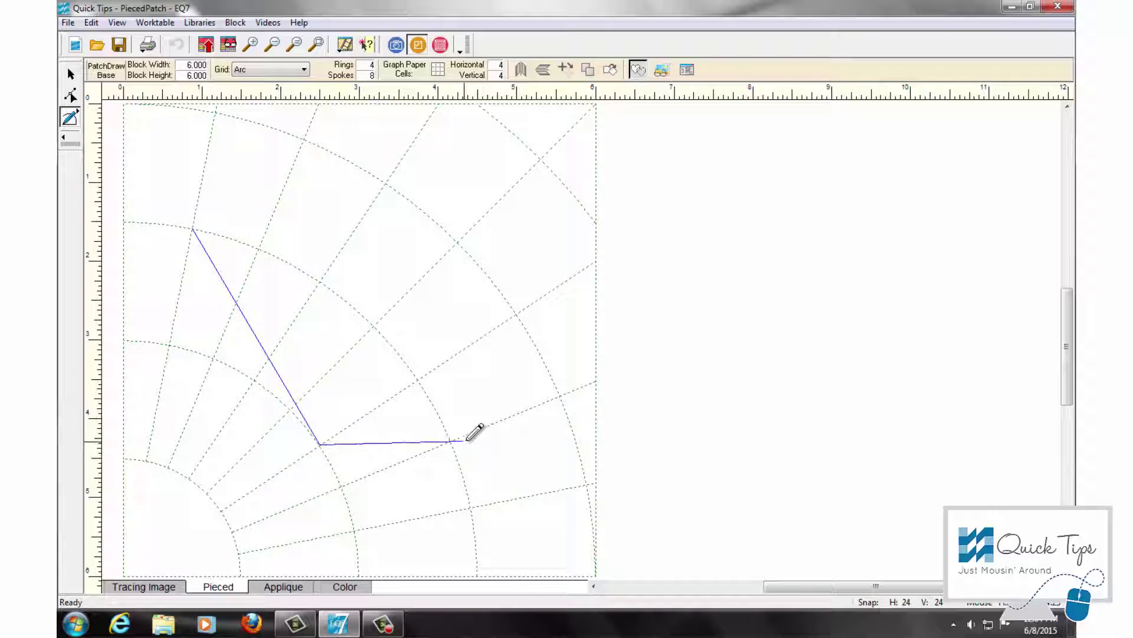
pyautogui.press('Escape')
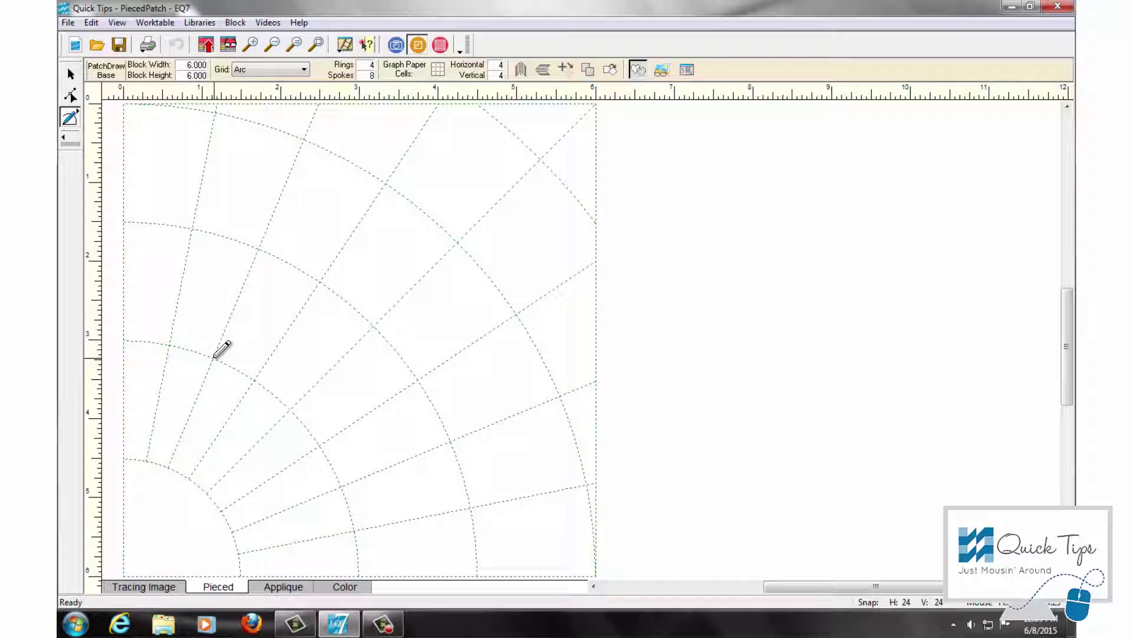
# Draw two trial ring patches with straight sides and arcs on the Arc grid.
pyautogui.click(259, 250)
pyautogui.click(321, 281)
pyautogui.click(255, 379)
pyautogui.click(214, 357)
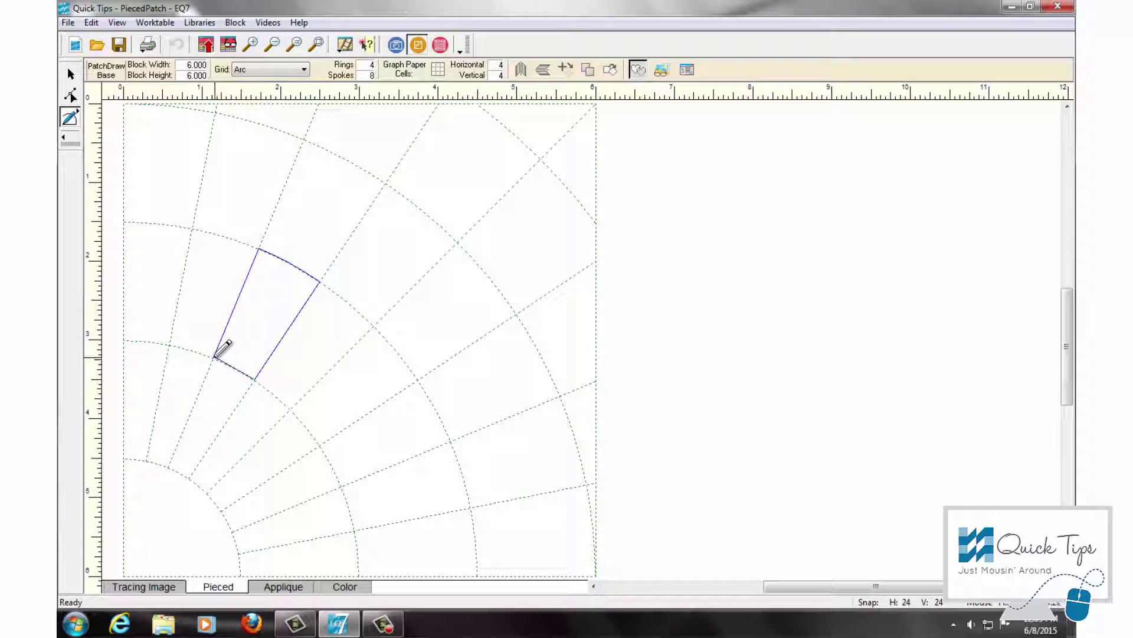
pyautogui.click(215, 357)
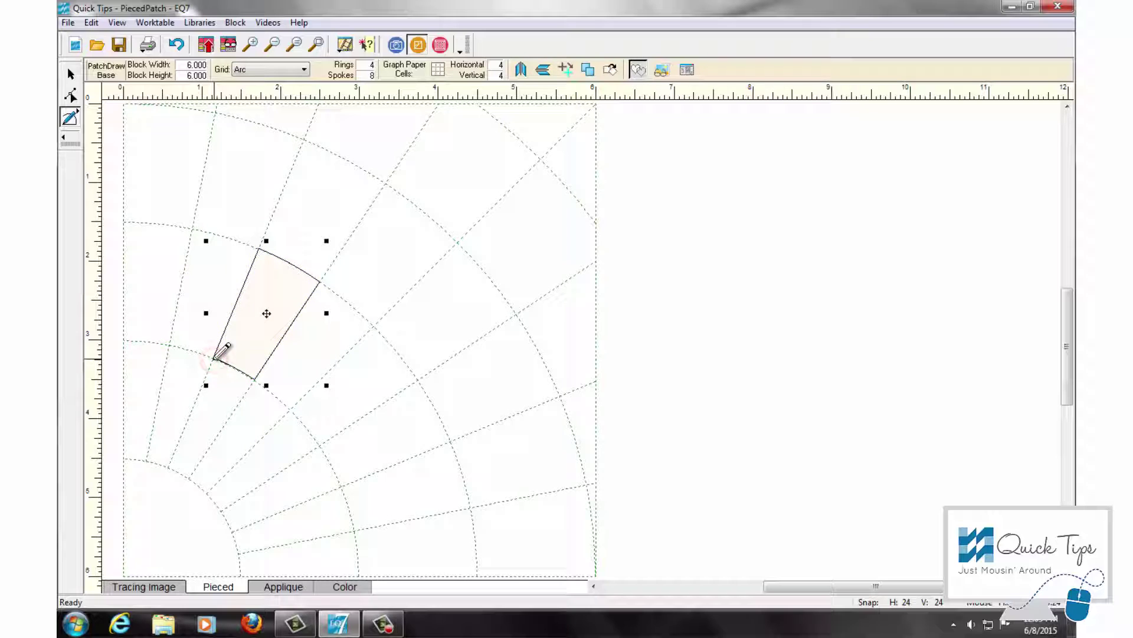
pyautogui.moveTo(373, 325)
pyautogui.mouseDown()
pyautogui.moveTo(422, 246)
pyautogui.moveTo(468, 268)
pyautogui.moveTo(392, 294)
pyautogui.moveTo(413, 319)
pyautogui.mouseUp()
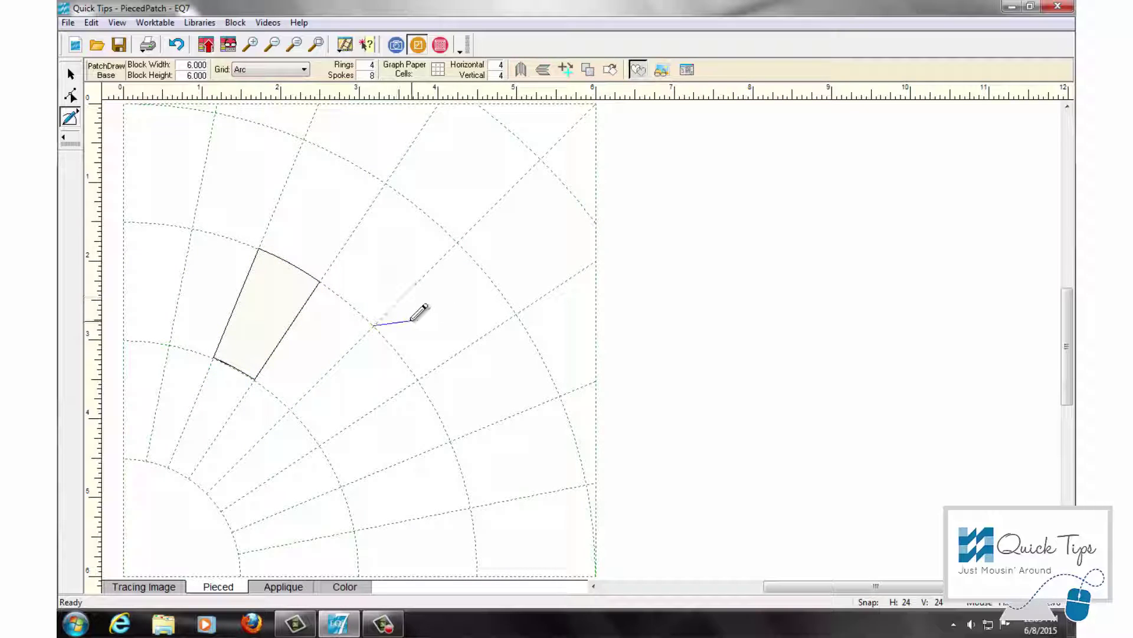
pyautogui.moveTo(456, 244); pyautogui.dragTo(460, 241)
pyautogui.click(385, 183)
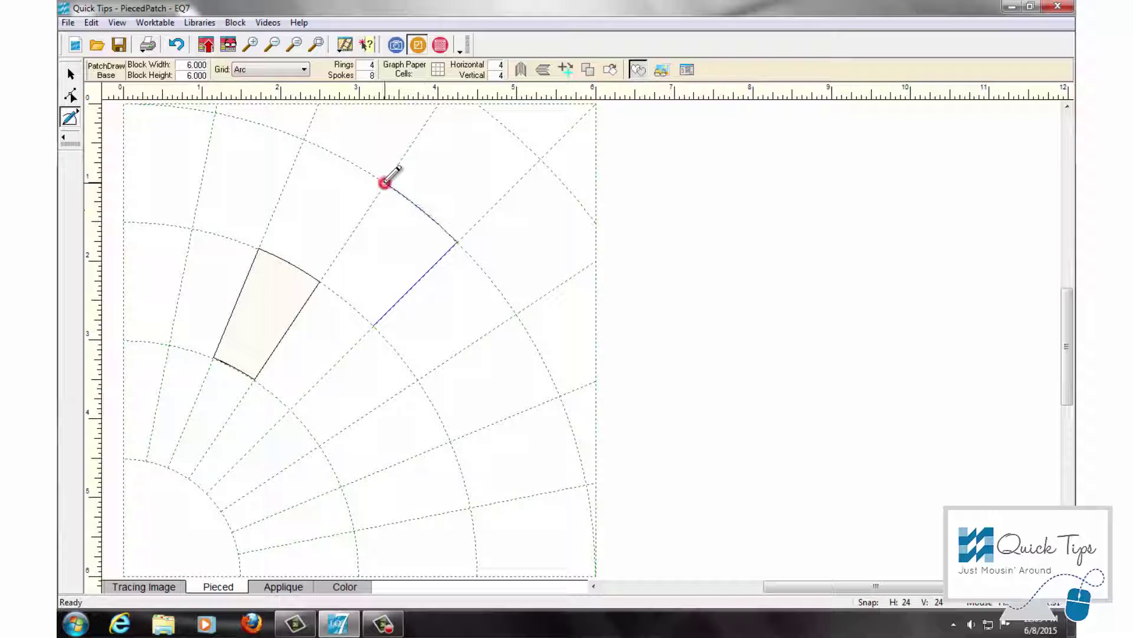
pyautogui.moveTo(323, 279); pyautogui.dragTo(373, 326)
pyautogui.click(378, 325)
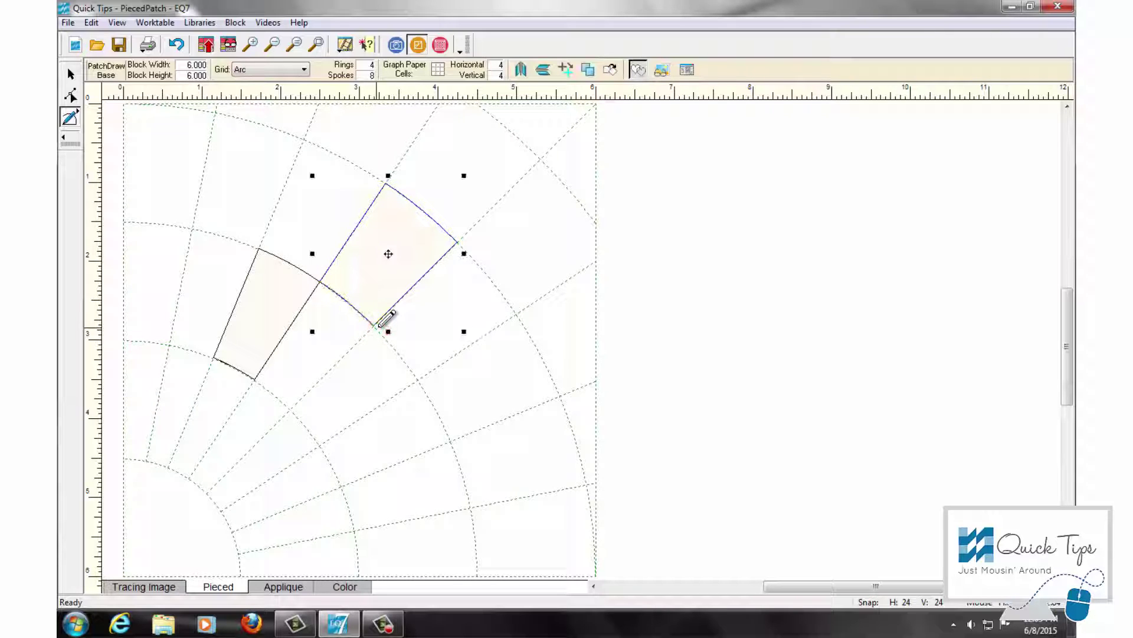
# Delete both practice patches and return to the PatchDraw pencil.
pyautogui.press('Delete')
pyautogui.click(71, 75)
pyautogui.click(279, 260)
pyautogui.press('Delete')
pyautogui.click(71, 118)
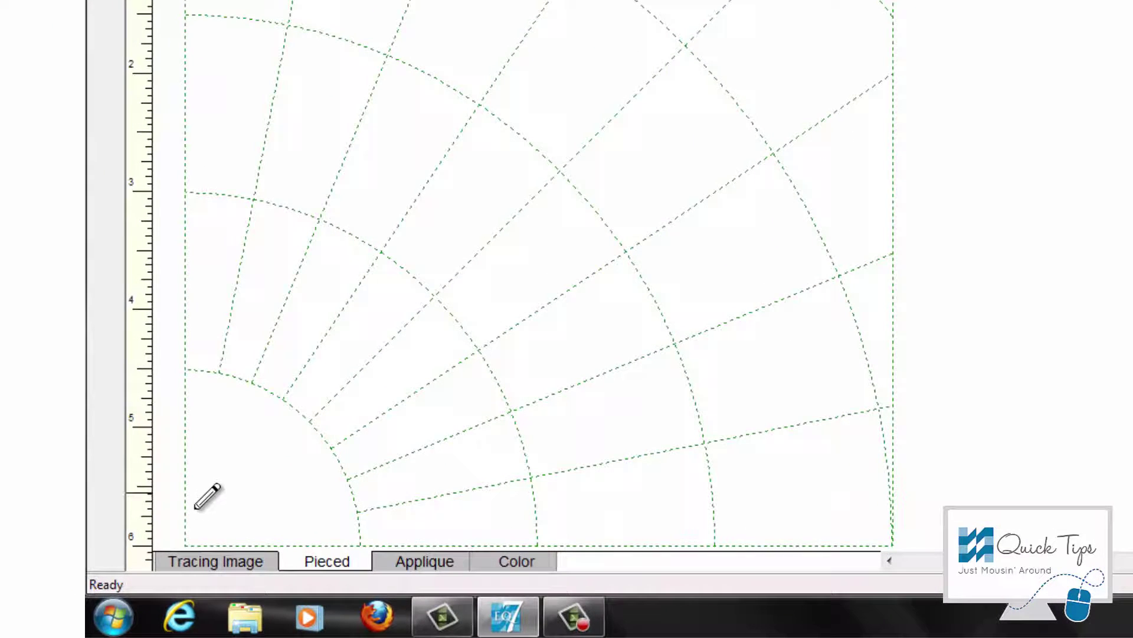
# Draw the quarter-circle sun in the bottom-left corner and the first spike triangle.
pyautogui.moveTo(186, 544)
pyautogui.mouseDown()
pyautogui.moveTo(186, 370)
pyautogui.moveTo(196, 369)
pyautogui.moveTo(278, 392)
pyautogui.moveTo(324, 433)
pyautogui.moveTo(360, 543)
pyautogui.mouseUp()
pyautogui.click(186, 544)
pyautogui.click(185, 367)
pyautogui.click(254, 198)
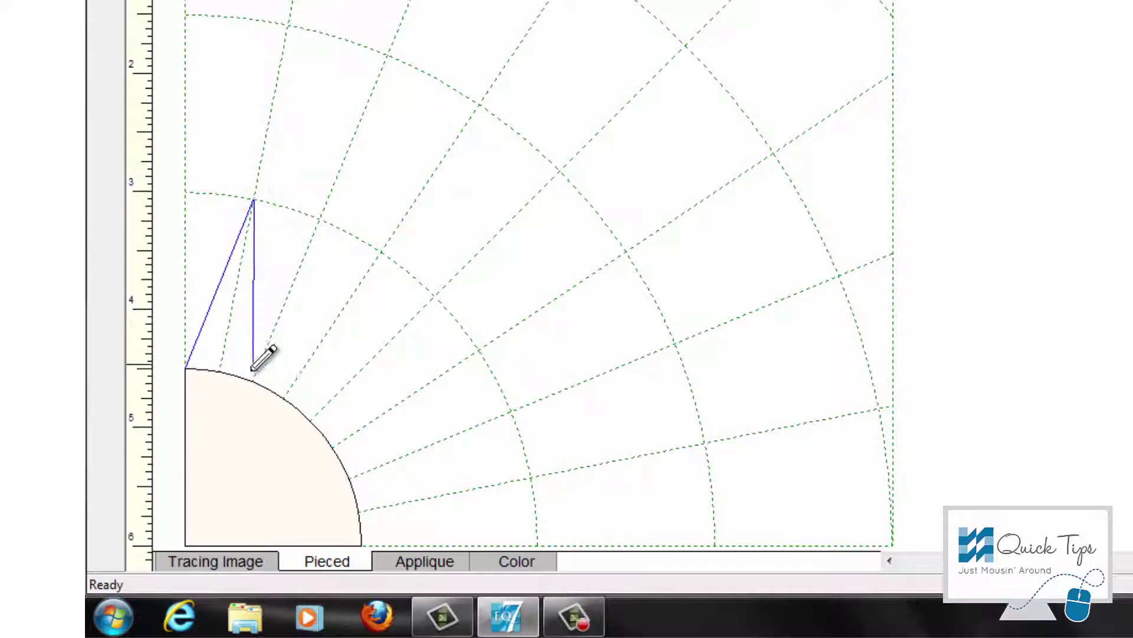
pyautogui.click(252, 379)
pyautogui.click(186, 367)
# Draw the patches on the left and right sides of the spike.
pyautogui.click(185, 192)
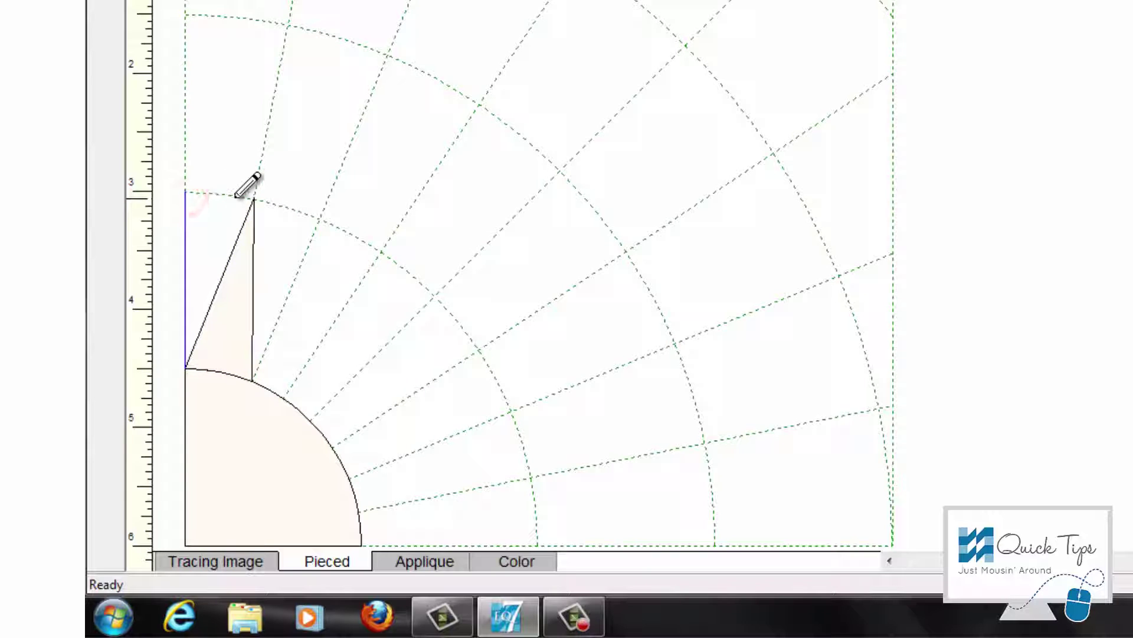
pyautogui.click(254, 199)
pyautogui.click(185, 367)
pyautogui.click(254, 198)
pyautogui.click(320, 217)
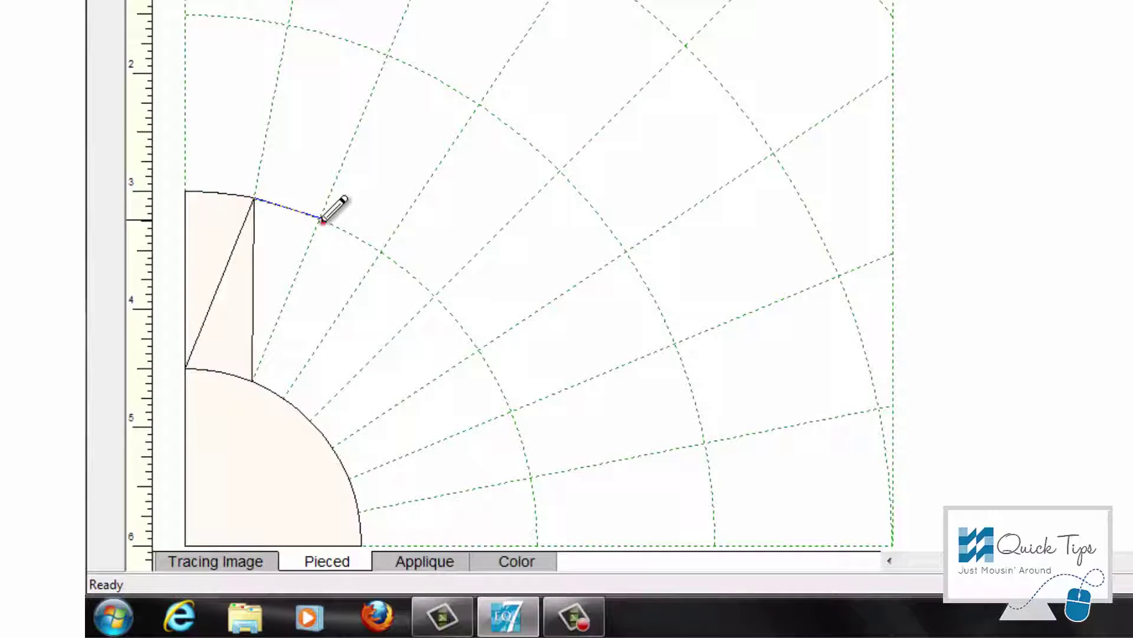
pyautogui.click(253, 381)
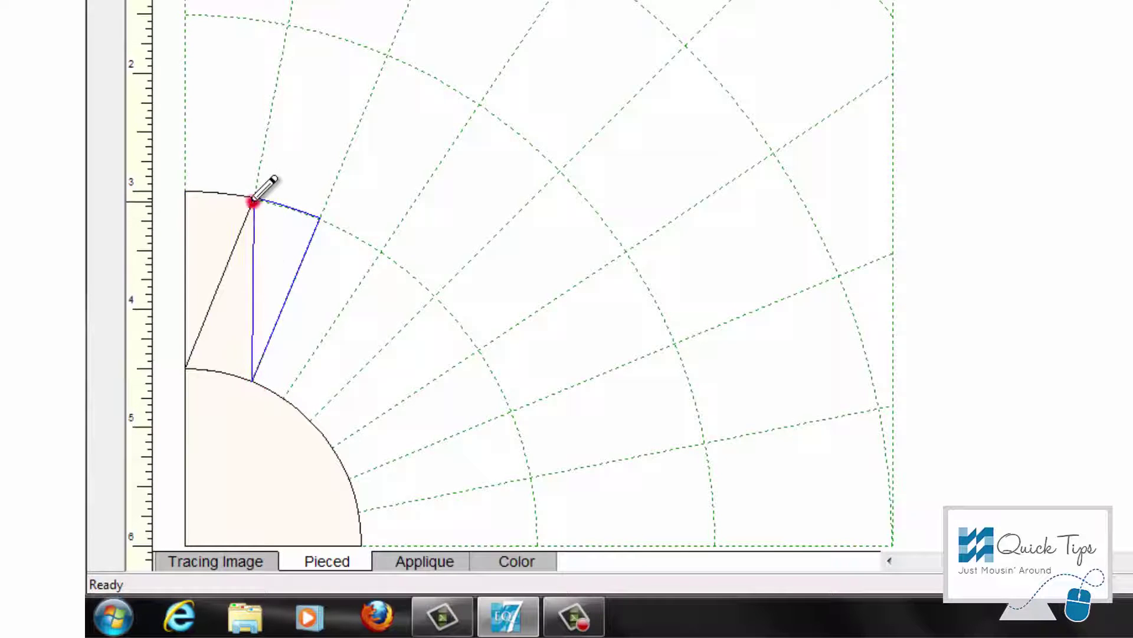
pyautogui.click(254, 198)
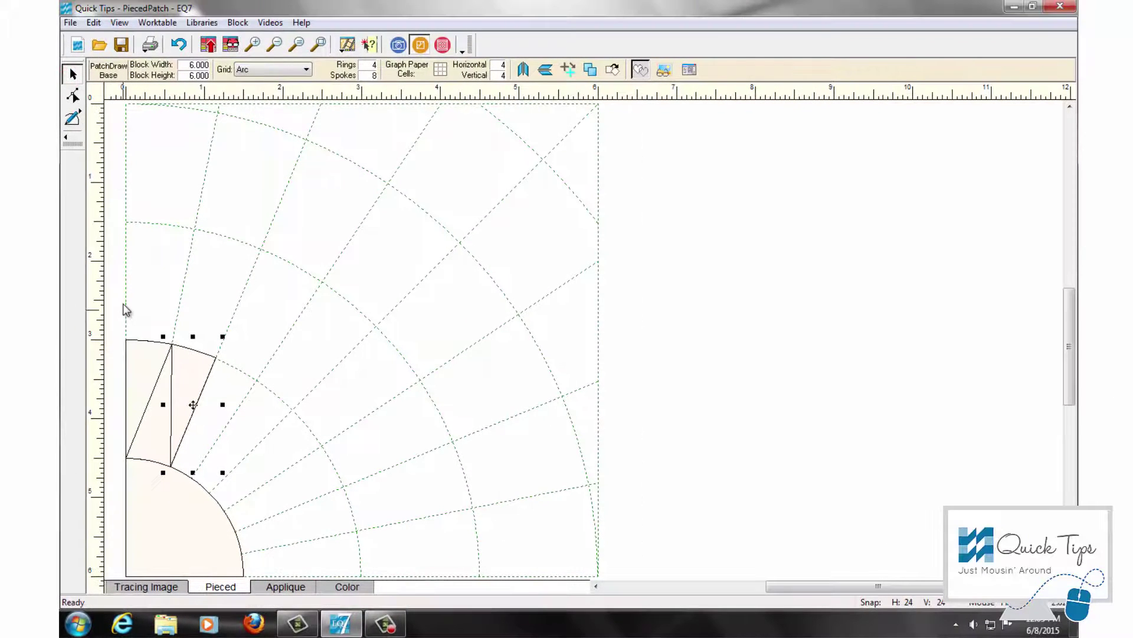
# Duplicate the spike unit, rotating copies into the next two arc wedges around the sun.
pyautogui.moveTo(117, 321); pyautogui.dragTo(232, 482)
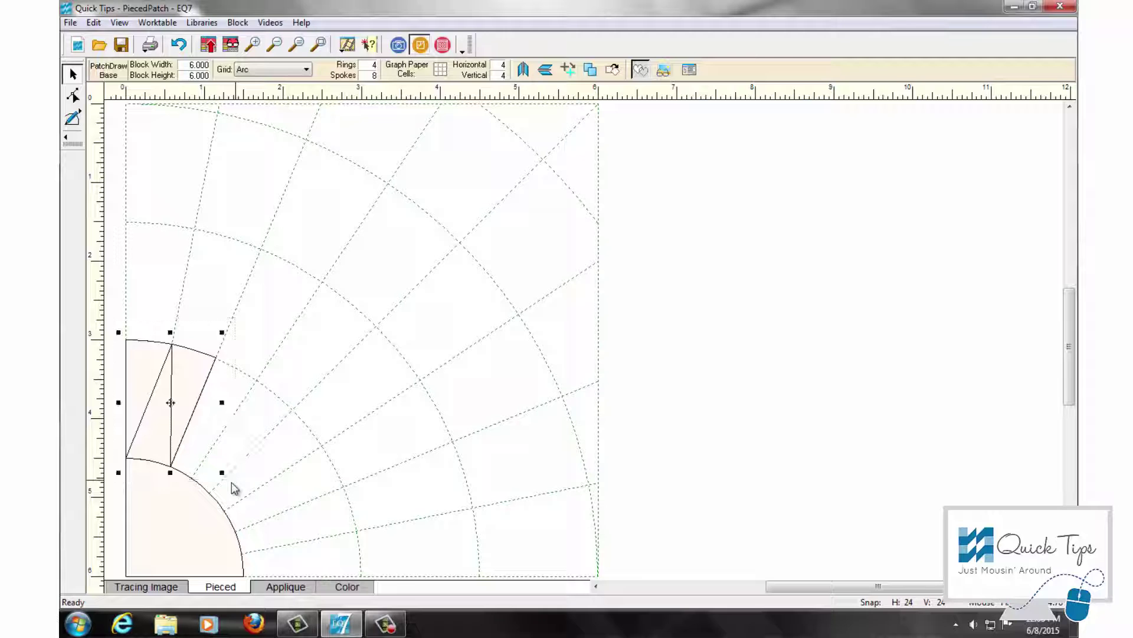
pyautogui.click(592, 71)
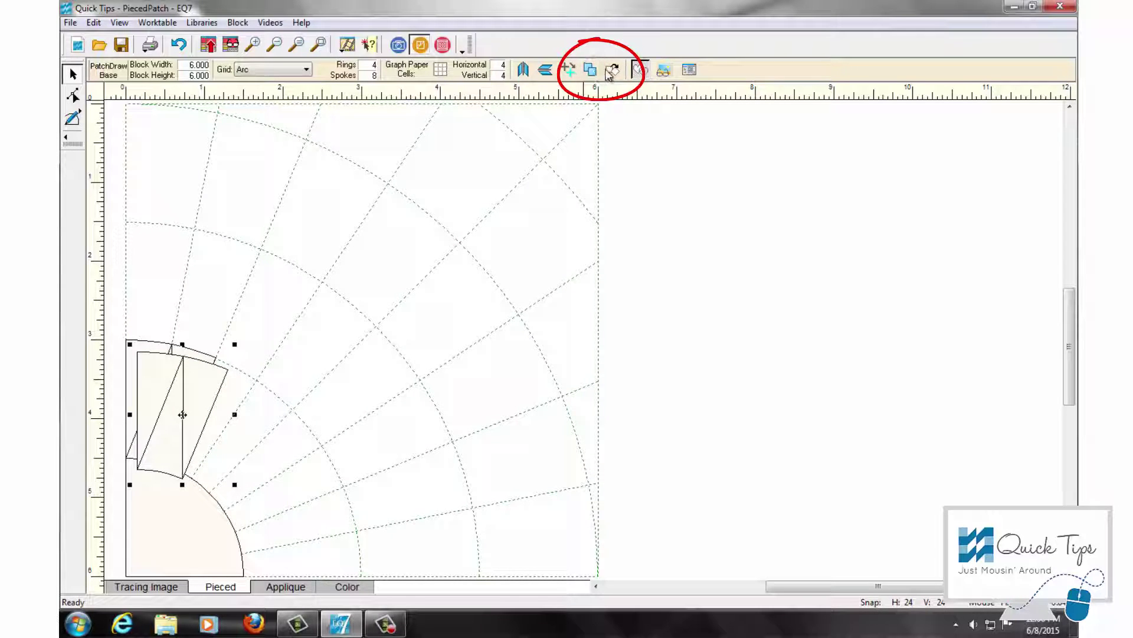
pyautogui.click(611, 71)
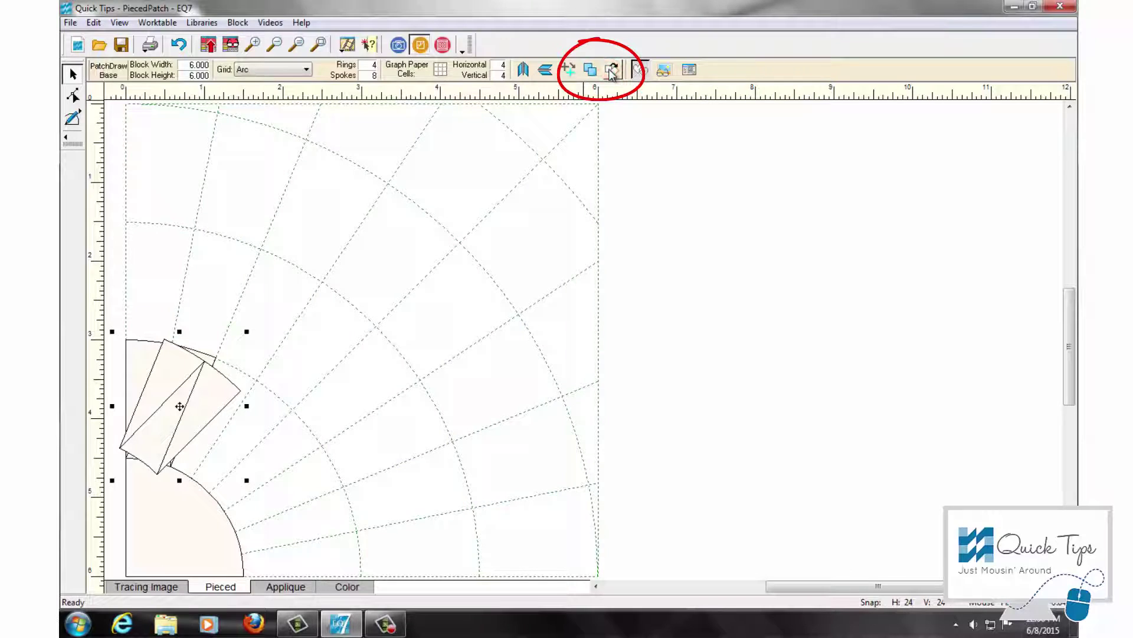
pyautogui.click(611, 71)
pyautogui.moveTo(178, 401); pyautogui.dragTo(258, 444)
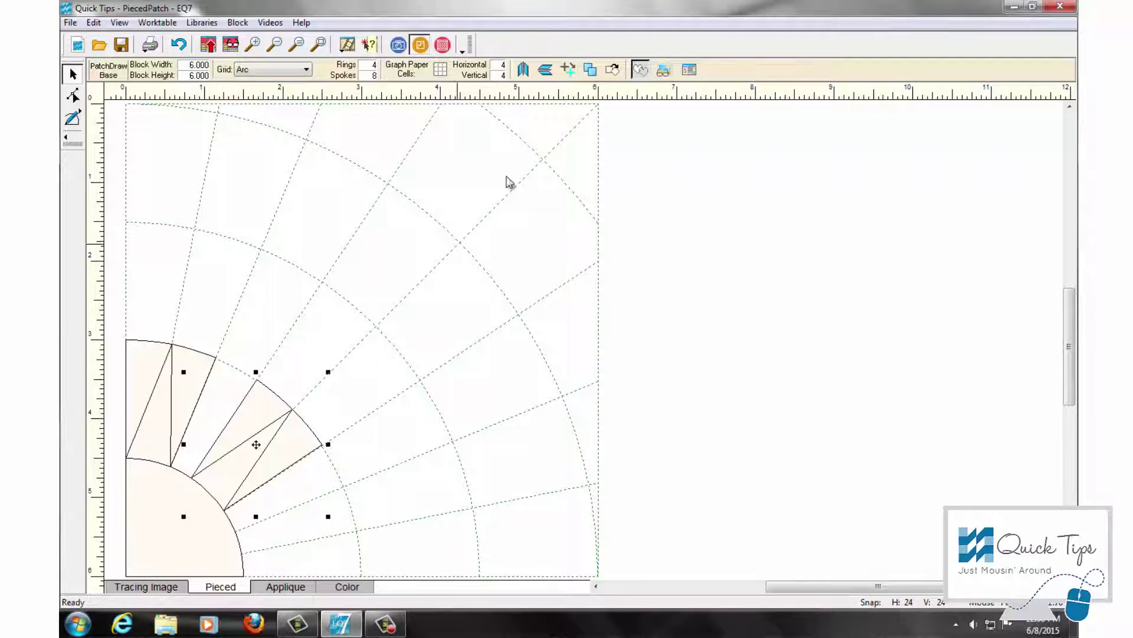
pyautogui.click(613, 71)
pyautogui.click(614, 71)
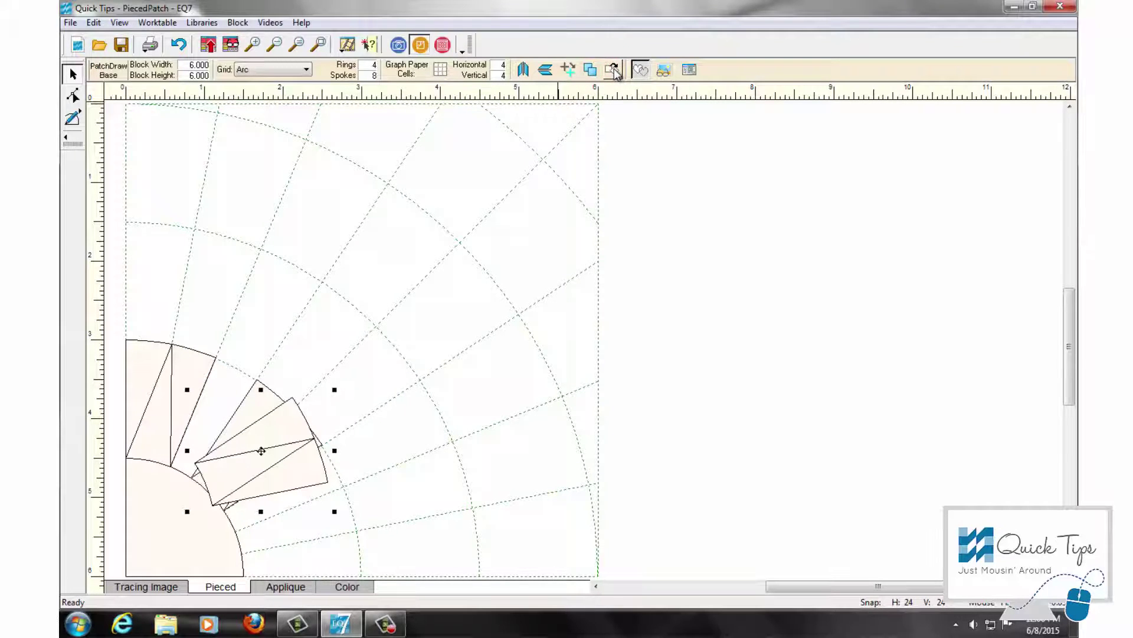
pyautogui.click(615, 71)
pyautogui.moveTo(258, 450); pyautogui.dragTo(300, 533)
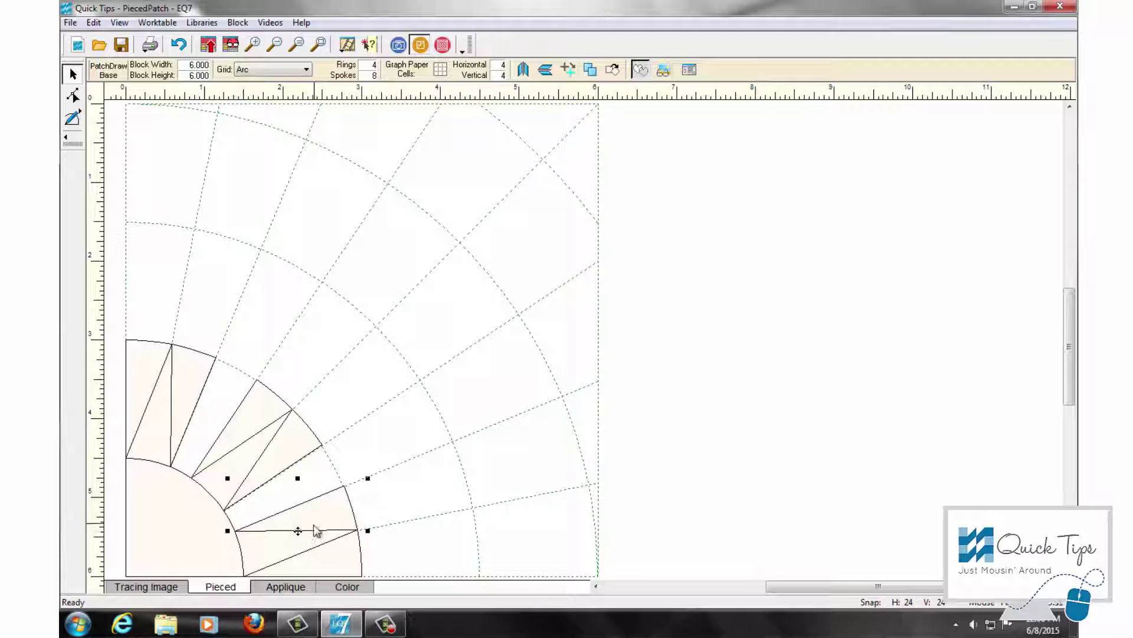
# Draw two more fan patches along the inner arc beside the spikes.
pyautogui.click(72, 117)
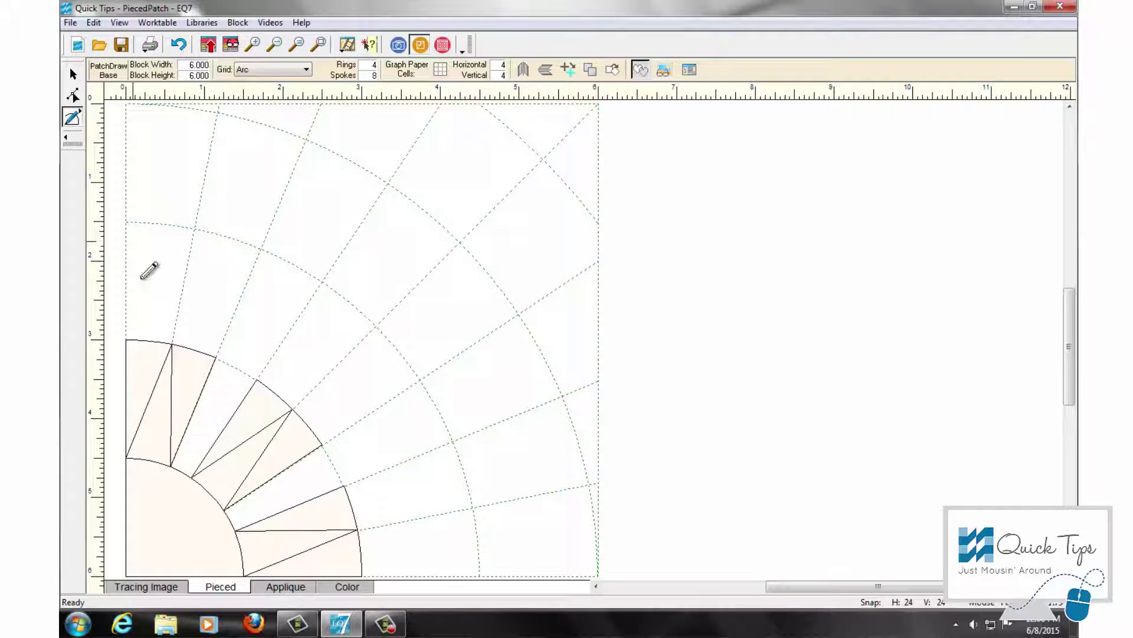
pyautogui.click(172, 466)
pyautogui.click(215, 358)
pyautogui.click(256, 380)
pyautogui.click(195, 475)
pyautogui.click(172, 465)
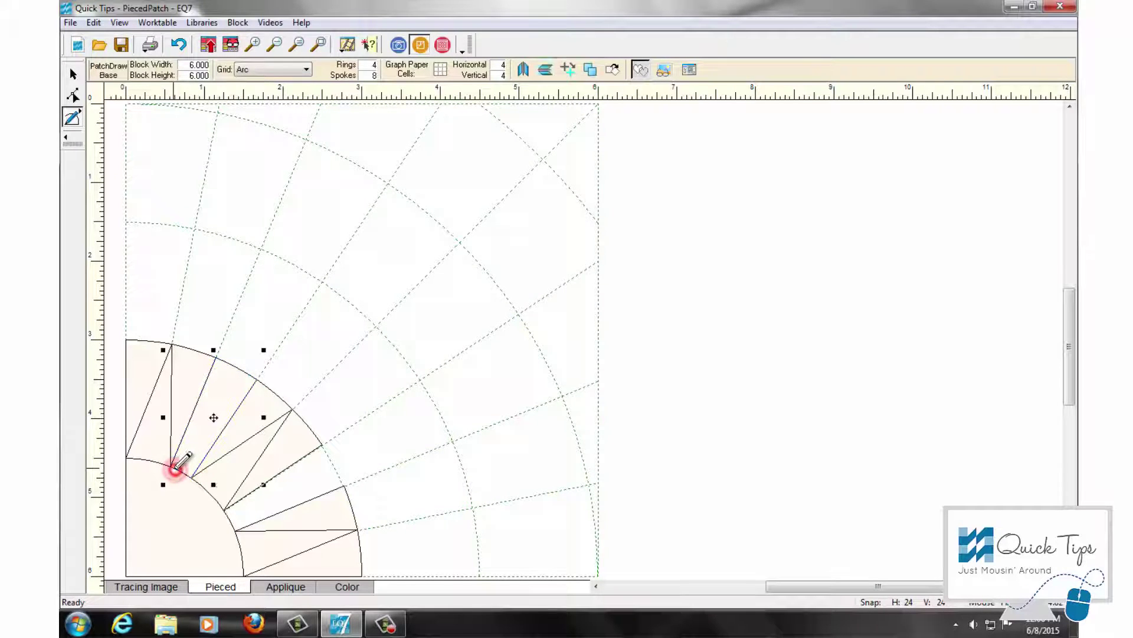
pyautogui.click(321, 444)
pyautogui.click(344, 485)
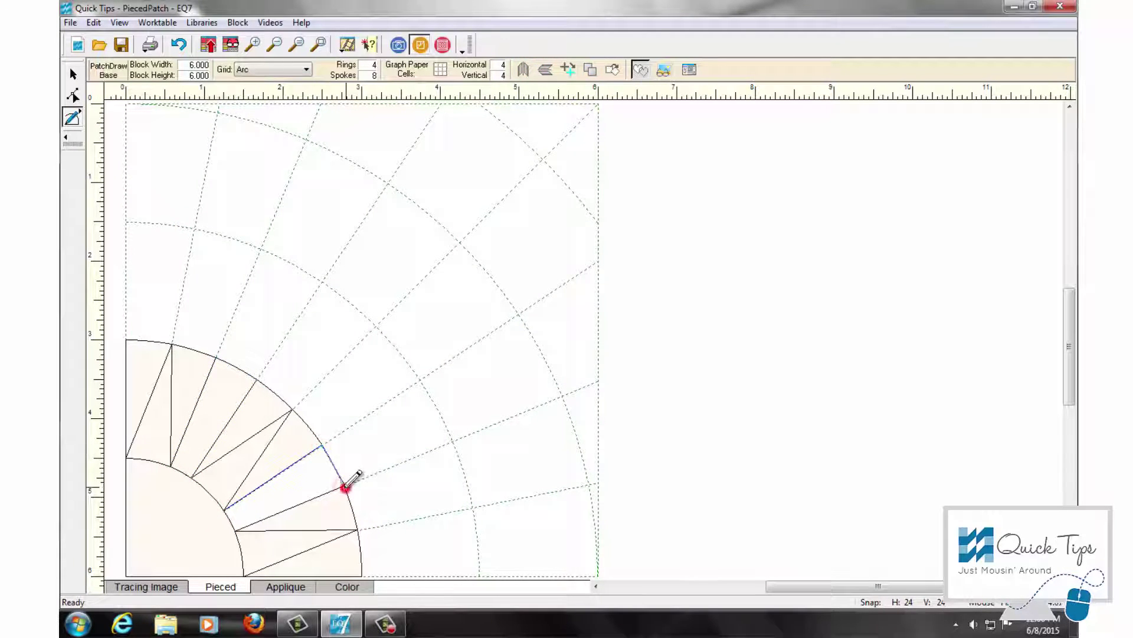
pyautogui.click(236, 530)
pyautogui.click(227, 509)
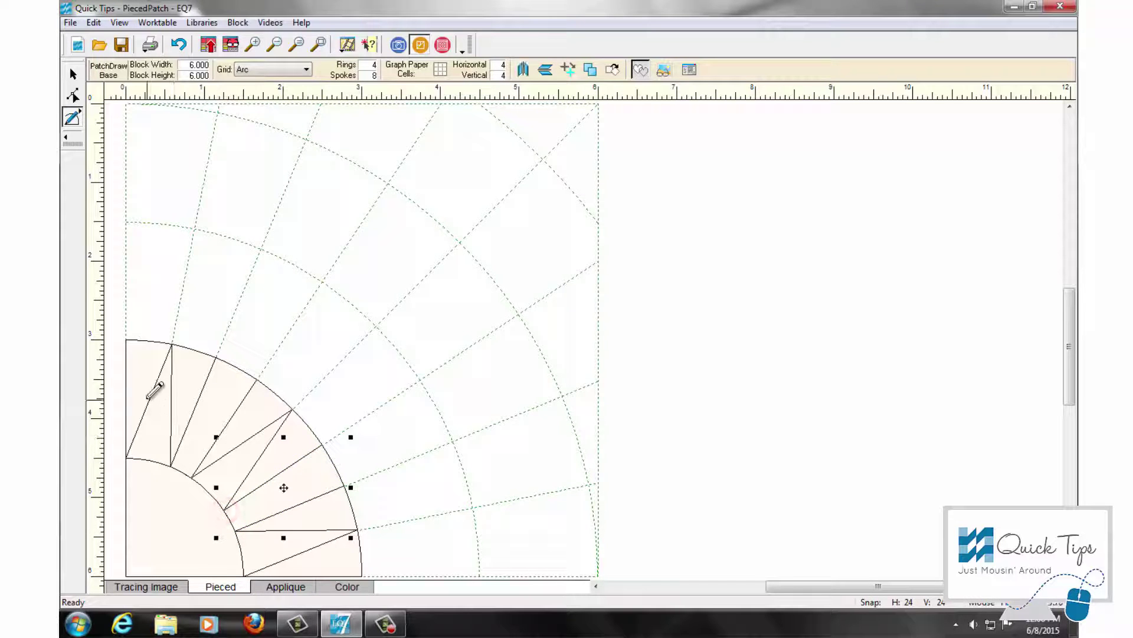
# Draw a ring wedge patch above the fan, between the inner and outer arcs.
pyautogui.click(126, 339)
pyautogui.click(126, 221)
pyautogui.click(192, 227)
pyautogui.click(261, 248)
pyautogui.click(216, 357)
pyautogui.click(172, 344)
pyautogui.click(131, 338)
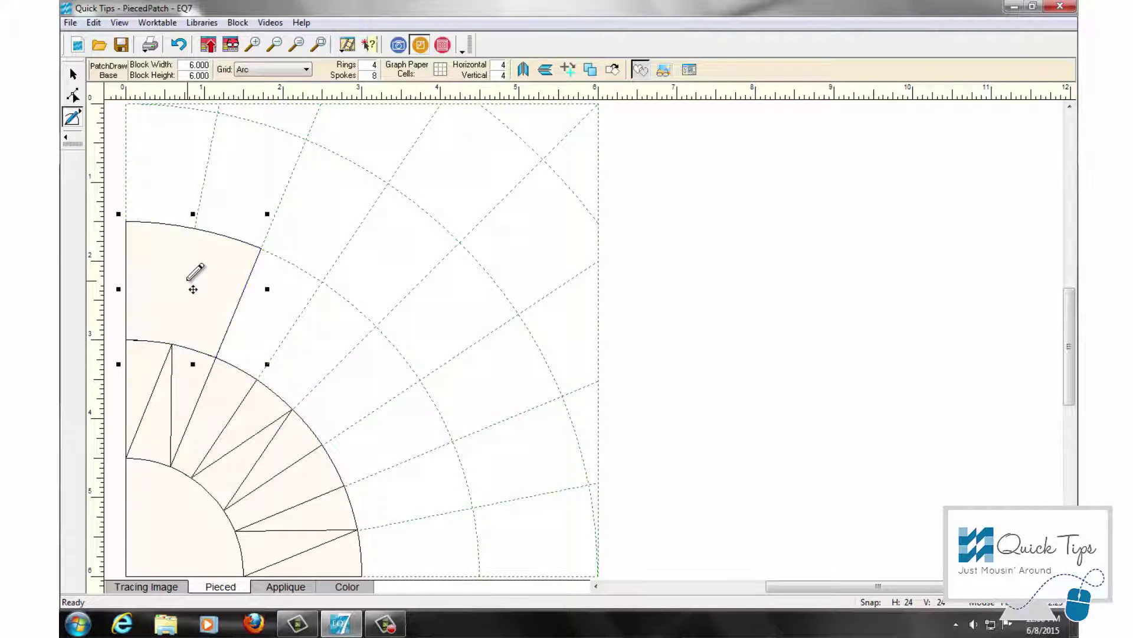
# Rotate copies of the ring wedge and fit them into the three remaining ring gaps.
pyautogui.click(590, 70)
pyautogui.click(590, 70)
pyautogui.click(591, 70)
pyautogui.moveTo(200, 295); pyautogui.dragTo(295, 329)
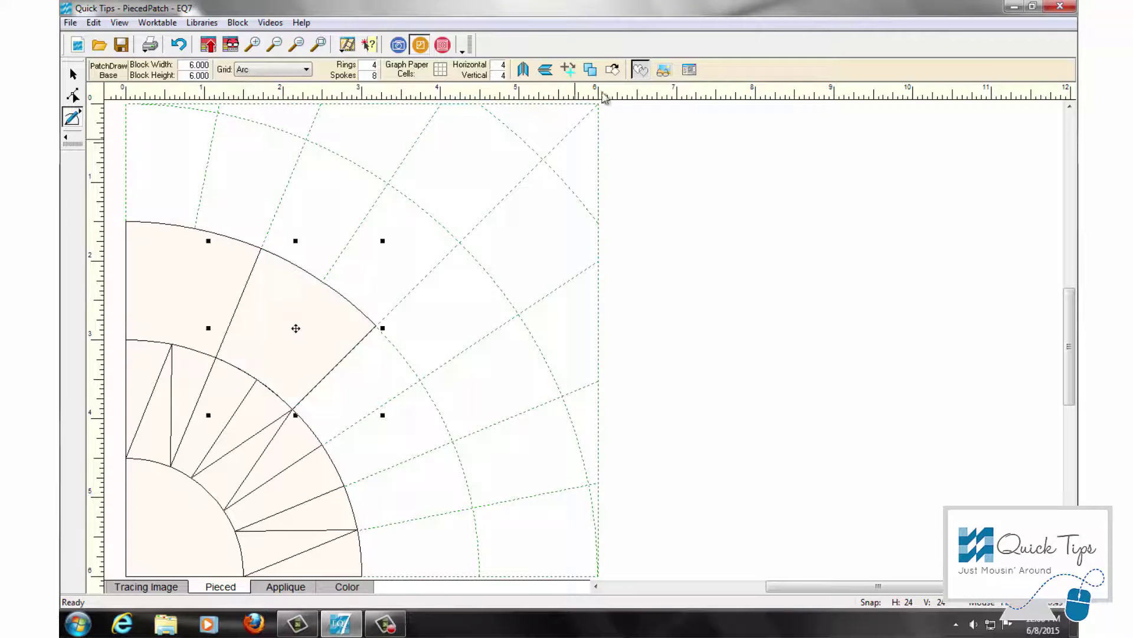
pyautogui.click(591, 69)
pyautogui.click(591, 69)
pyautogui.click(591, 70)
pyautogui.moveTo(312, 334); pyautogui.dragTo(375, 406)
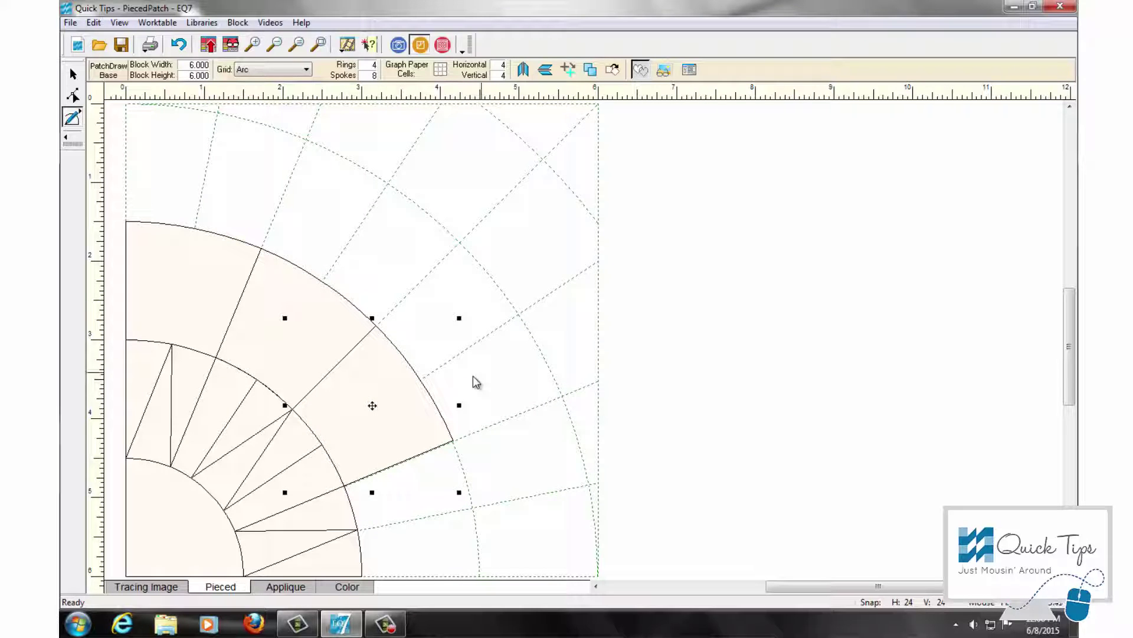
pyautogui.click(591, 69)
pyautogui.click(614, 70)
pyautogui.click(614, 71)
pyautogui.moveTo(372, 412); pyautogui.dragTo(412, 509)
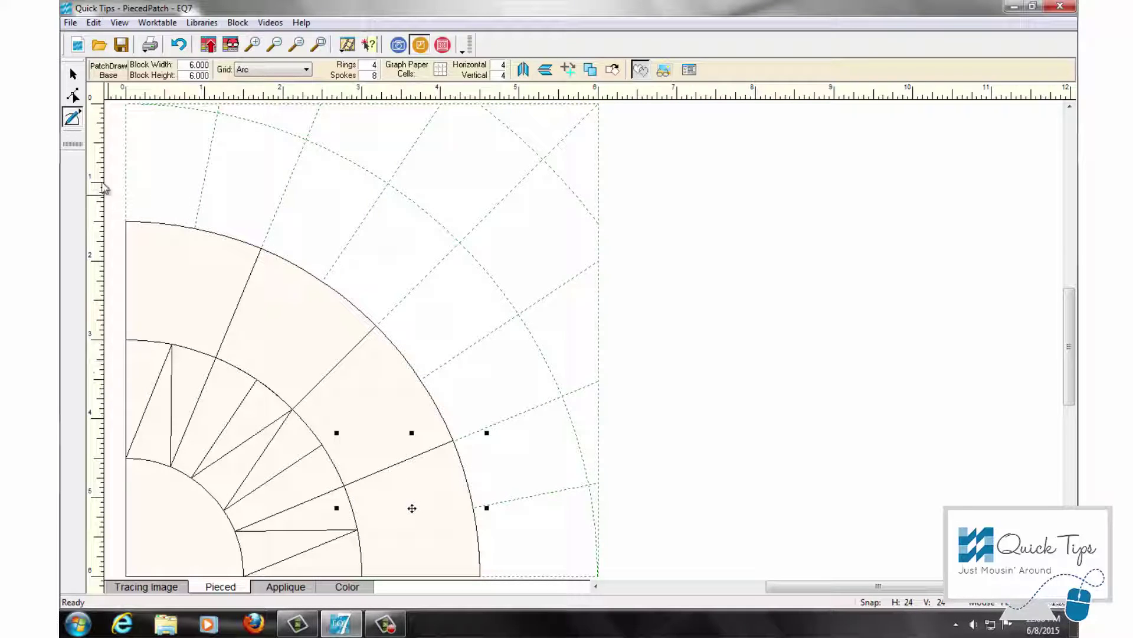
# Draw two triangle points in the outer ring at the top and select the pair.
pyautogui.moveTo(126, 219); pyautogui.dragTo(217, 112)
pyautogui.moveTo(258, 249)
pyautogui.mouseDown()
pyautogui.moveTo(129, 222)
pyautogui.moveTo(129, 105)
pyautogui.moveTo(216, 113)
pyautogui.moveTo(127, 220)
pyautogui.mouseUp()
pyautogui.moveTo(219, 113)
pyautogui.mouseDown()
pyautogui.moveTo(293, 132)
pyautogui.moveTo(305, 160)
pyautogui.moveTo(265, 239)
pyautogui.moveTo(219, 112)
pyautogui.mouseUp()
pyautogui.click(73, 74)
pyautogui.moveTo(118, 258); pyautogui.dragTo(329, 107)
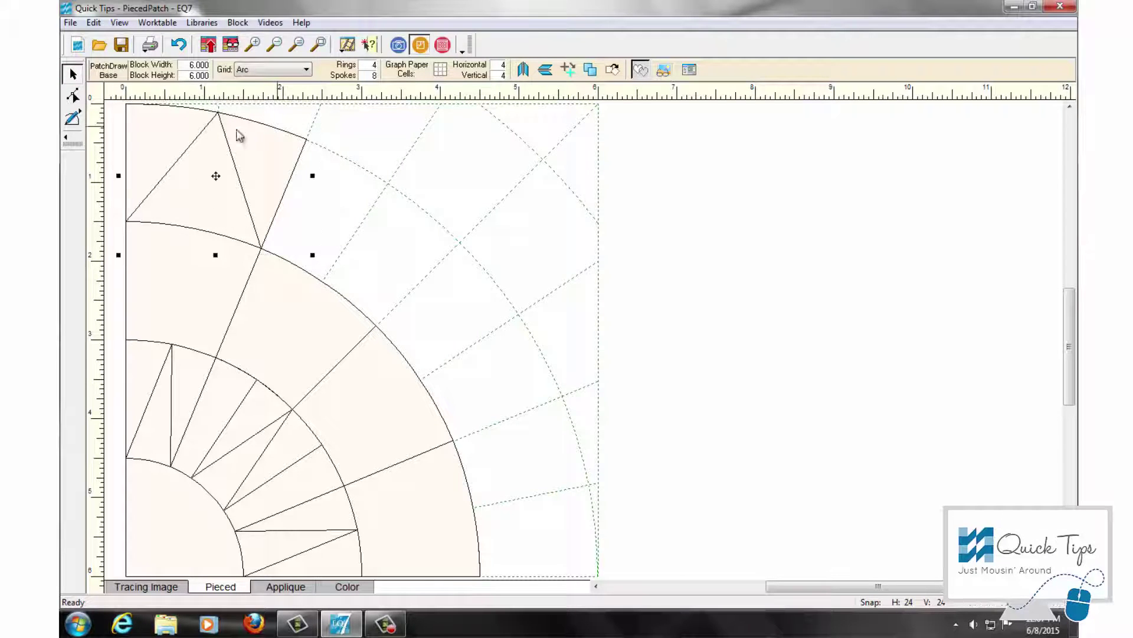
# Rotate the triangle pair and place copies at three more positions along the outer ring.
pyautogui.click(612, 70)
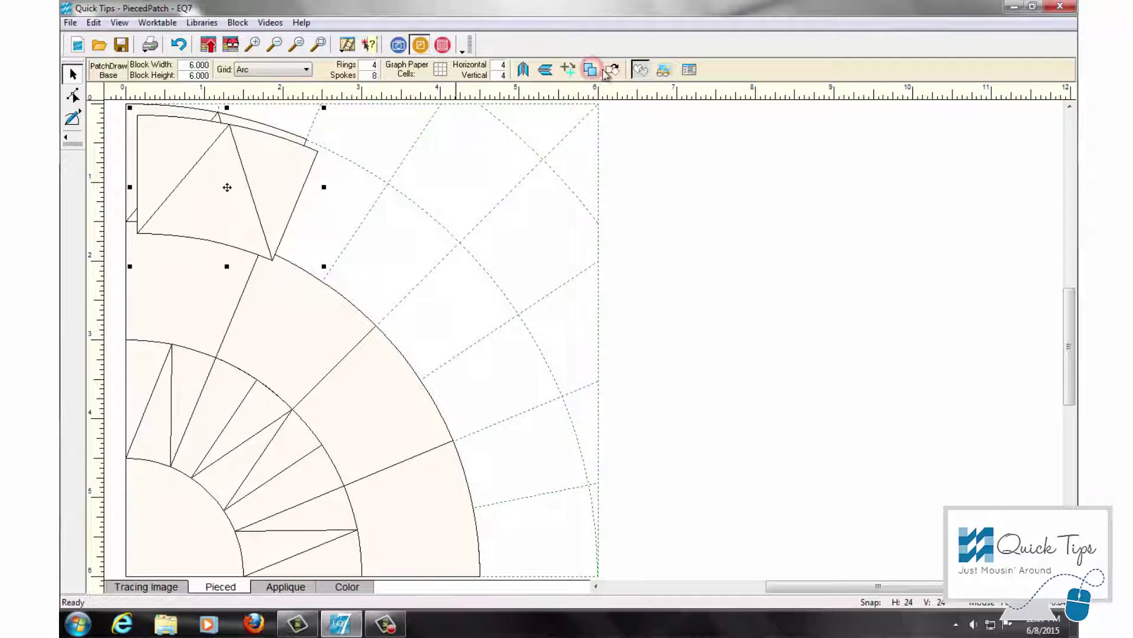
pyautogui.click(612, 71)
pyautogui.moveTo(226, 183); pyautogui.dragTo(360, 232)
pyautogui.click(612, 69)
pyautogui.click(612, 70)
pyautogui.moveTo(362, 236); pyautogui.dragTo(468, 341)
pyautogui.click(612, 70)
pyautogui.click(612, 70)
pyautogui.click(612, 69)
pyautogui.moveTo(475, 347); pyautogui.dragTo(526, 484)
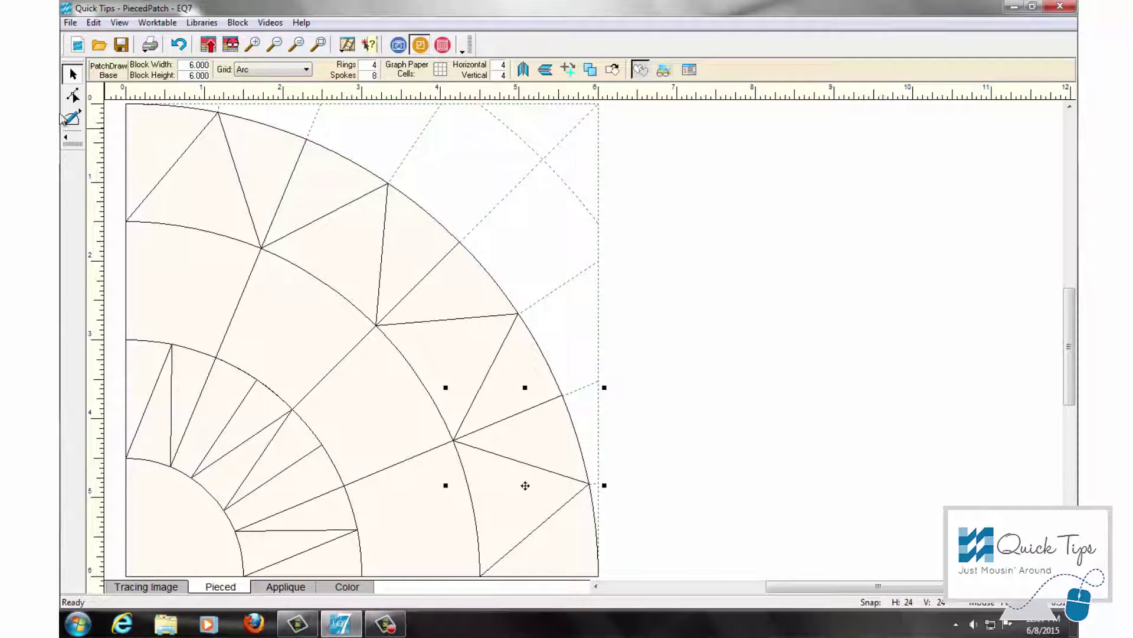
pyautogui.click(72, 117)
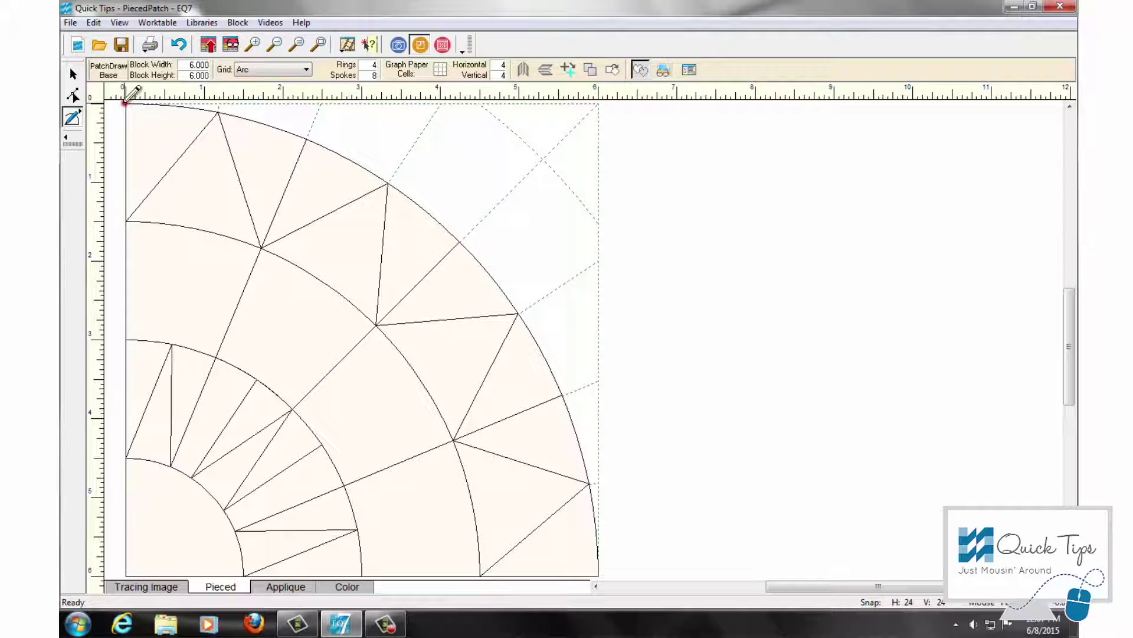
# Draw the corner background patch along the top edge, right edge and outer arc, then switch to Color.
pyautogui.moveTo(593, 105); pyautogui.dragTo(597, 104)
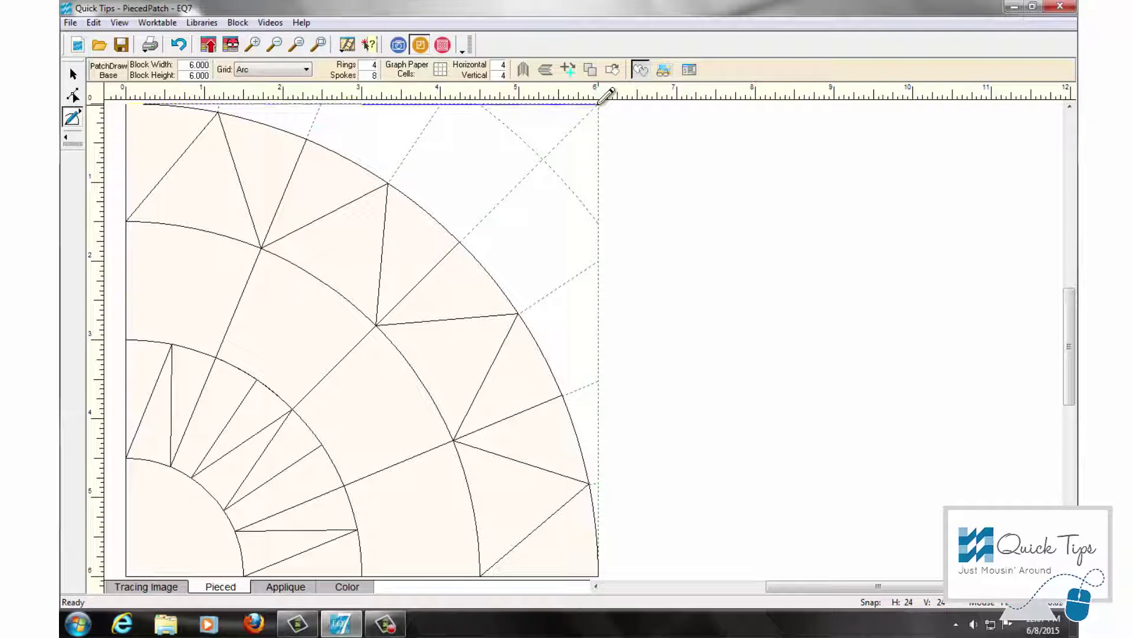
pyautogui.moveTo(598, 575); pyautogui.dragTo(589, 483)
pyautogui.moveTo(576, 421)
pyautogui.mouseDown()
pyautogui.moveTo(552, 357)
pyautogui.moveTo(439, 223)
pyautogui.moveTo(312, 133)
pyautogui.moveTo(223, 108)
pyautogui.mouseUp()
pyautogui.moveTo(142, 102); pyautogui.dragTo(127, 104)
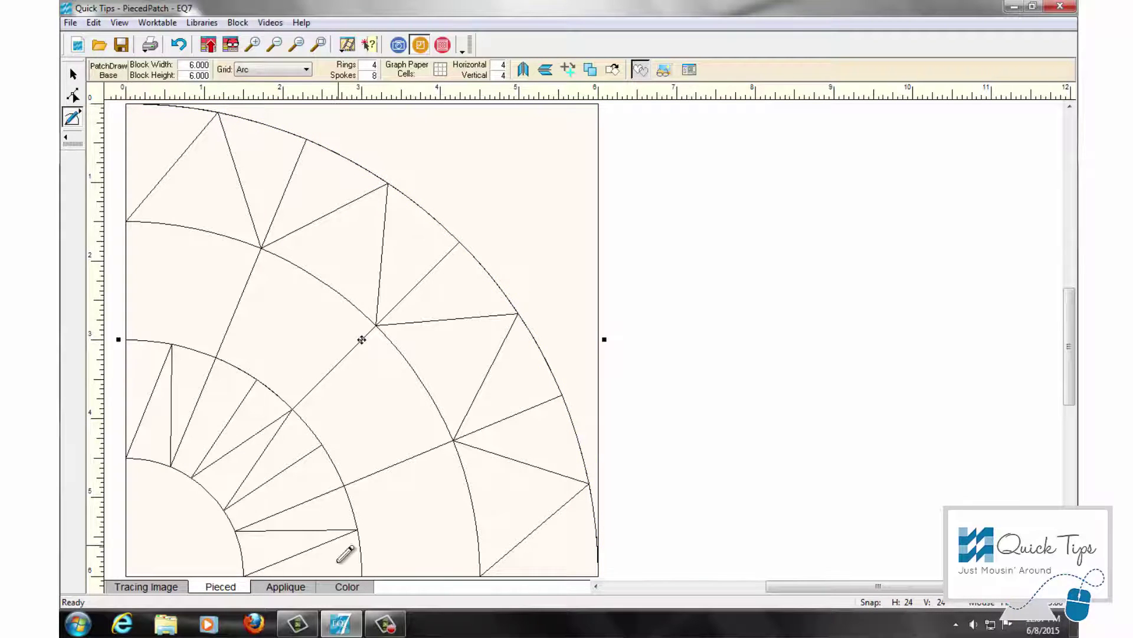
pyautogui.click(342, 588)
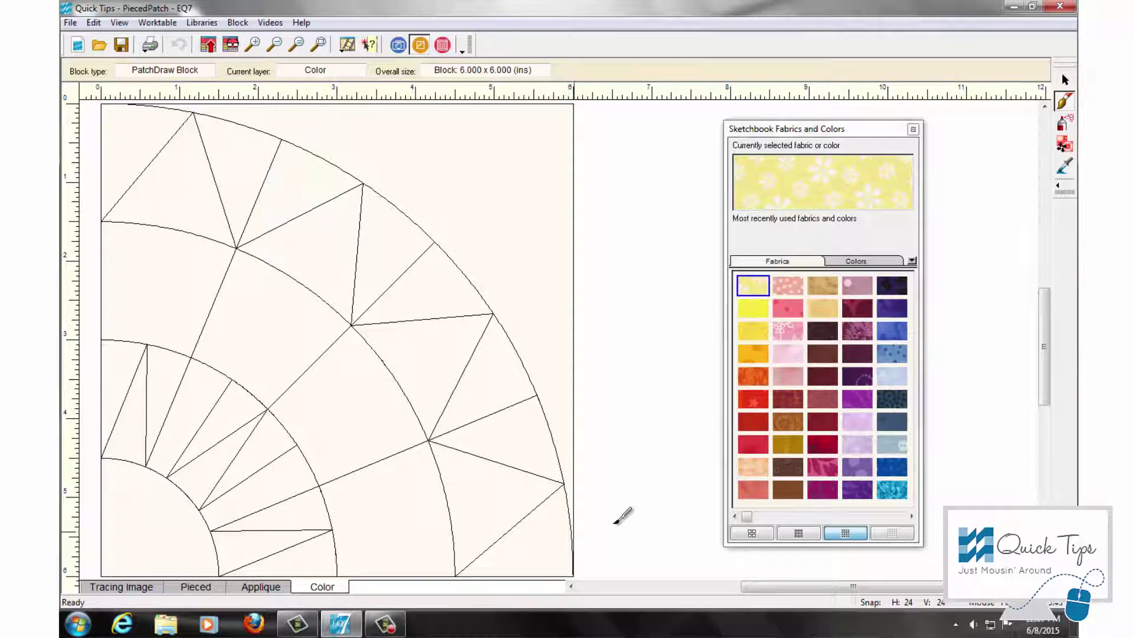
# Fill the sun red, three spikes yellow-orange and two spike gaps yellow.
pyautogui.click(752, 400)
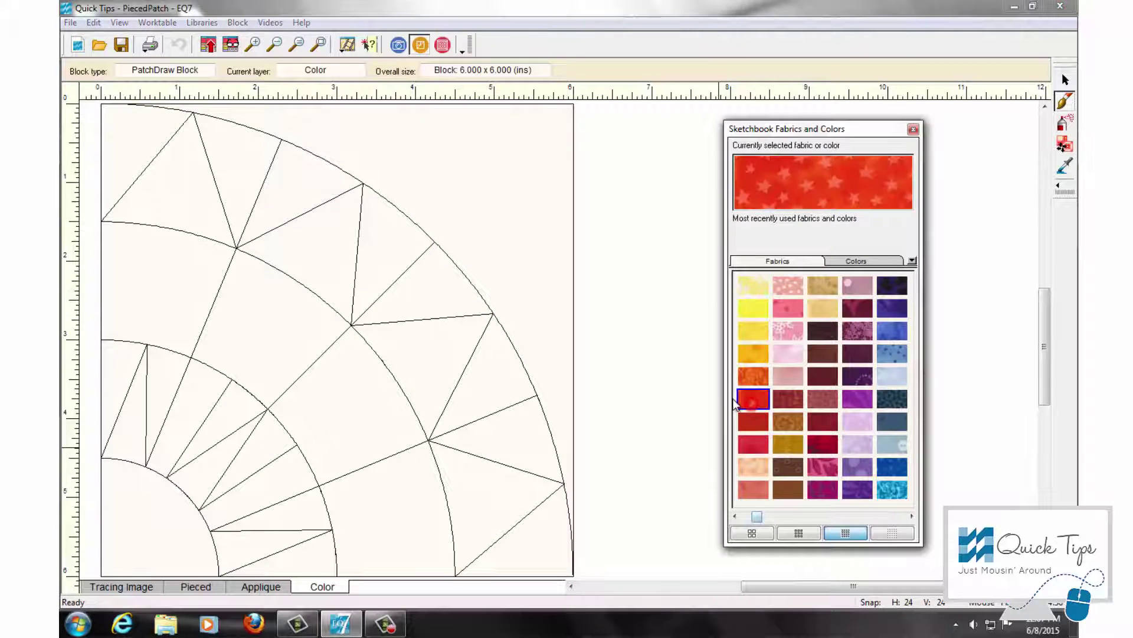
pyautogui.click(172, 498)
pyautogui.click(742, 356)
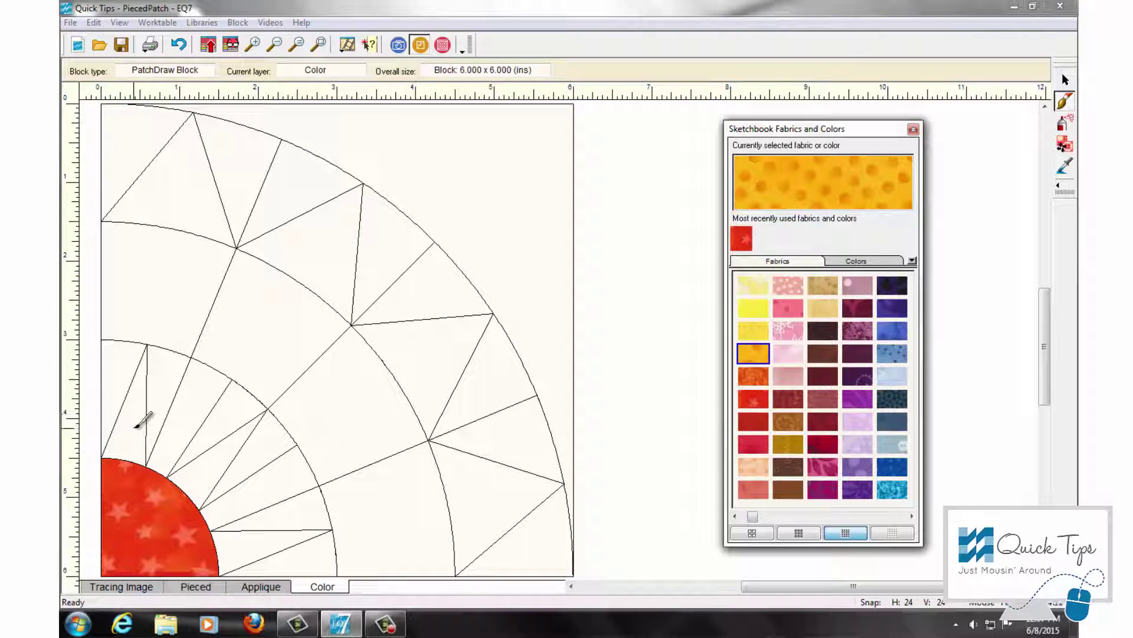
pyautogui.click(139, 420)
pyautogui.click(218, 467)
pyautogui.click(260, 536)
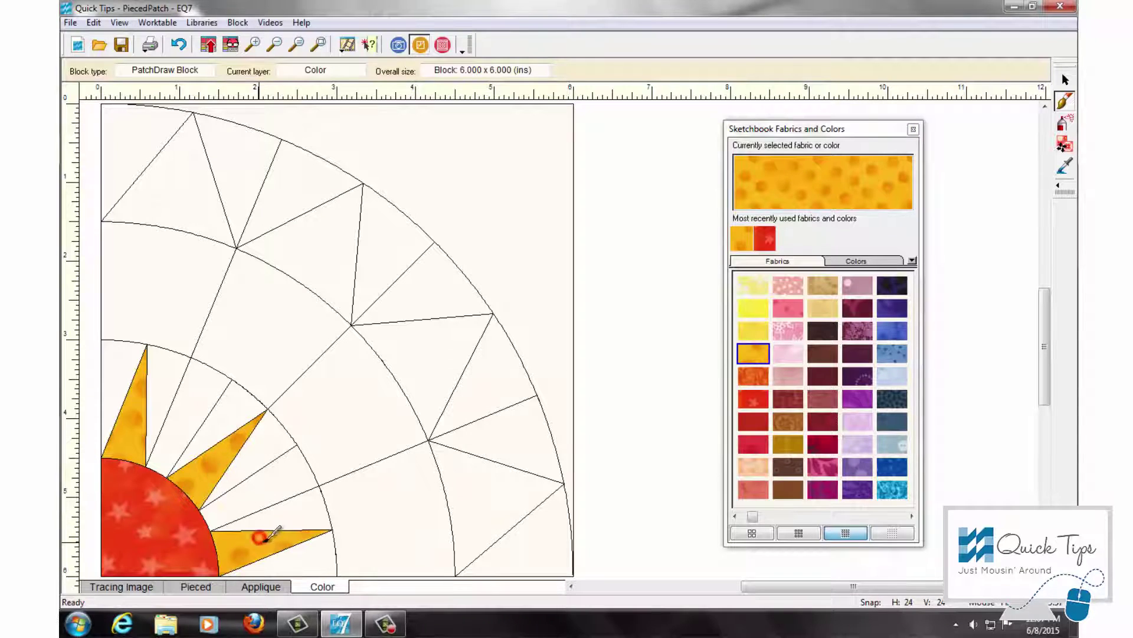
pyautogui.click(744, 340)
pyautogui.click(280, 475)
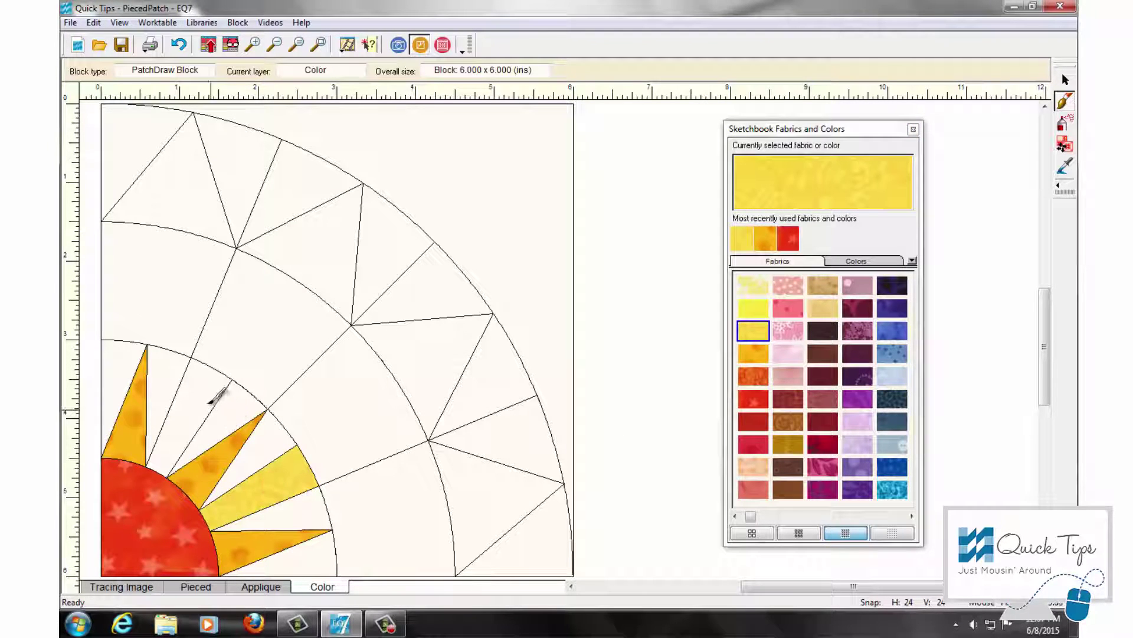
pyautogui.click(207, 389)
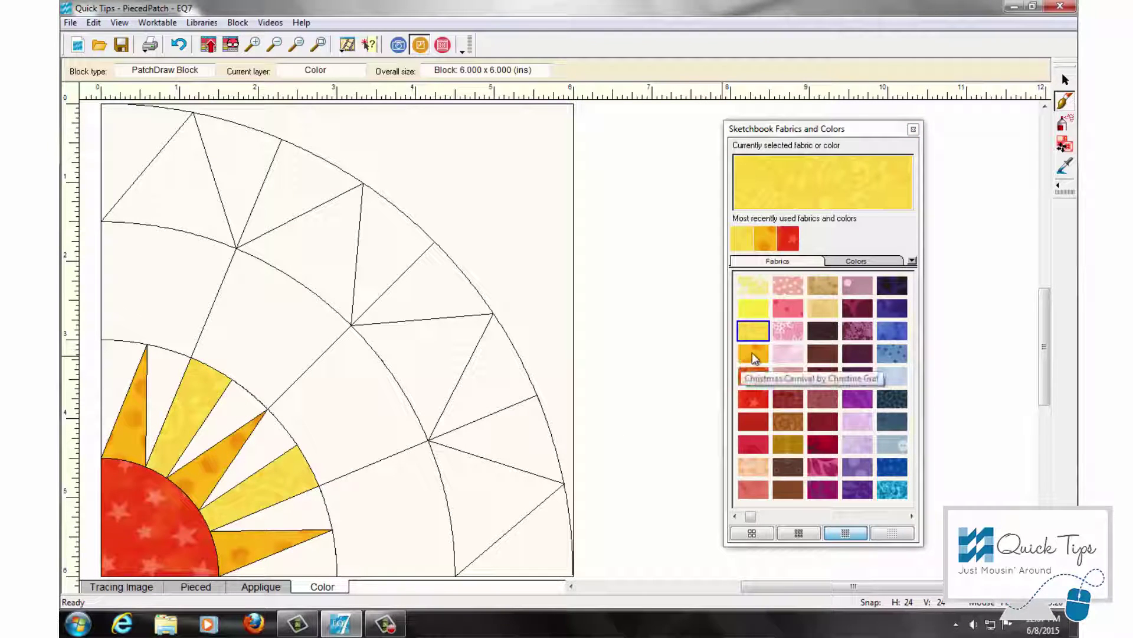
# Colour the middle ring wedges alternately blue and bright green.
pyautogui.click(885, 327)
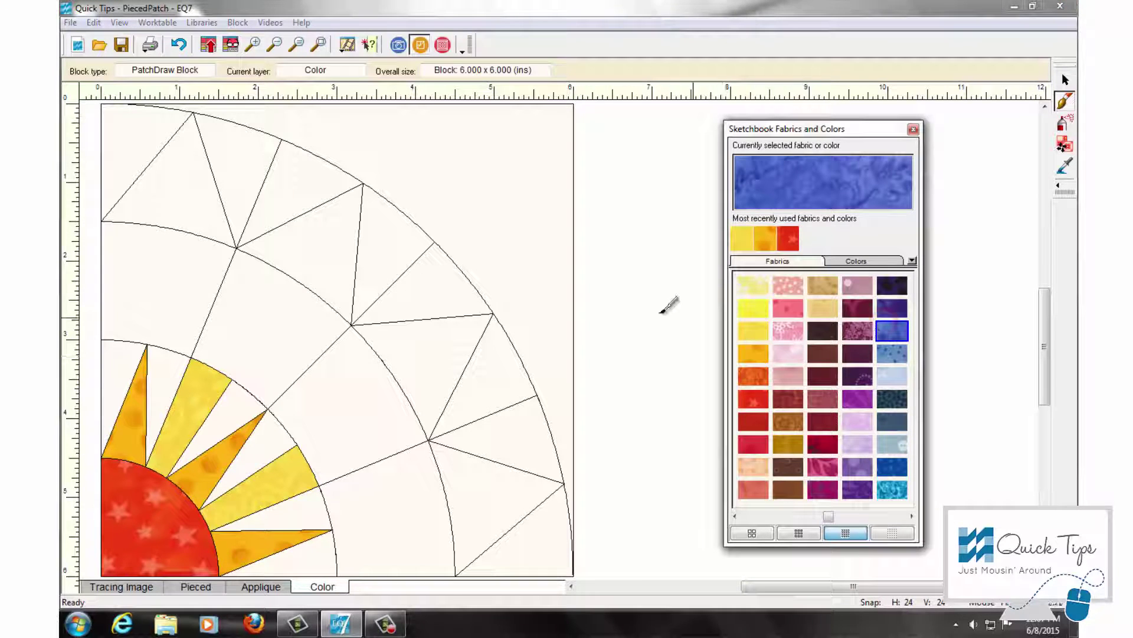
pyautogui.click(190, 279)
pyautogui.click(368, 404)
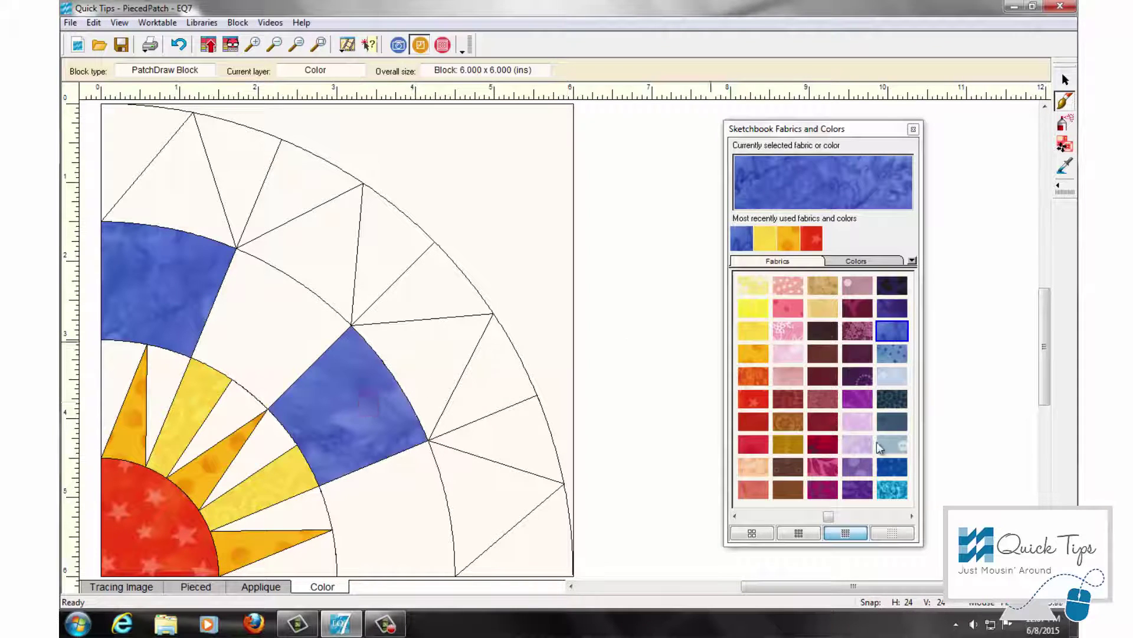
pyautogui.click(870, 515)
pyautogui.click(822, 489)
pyautogui.click(762, 419)
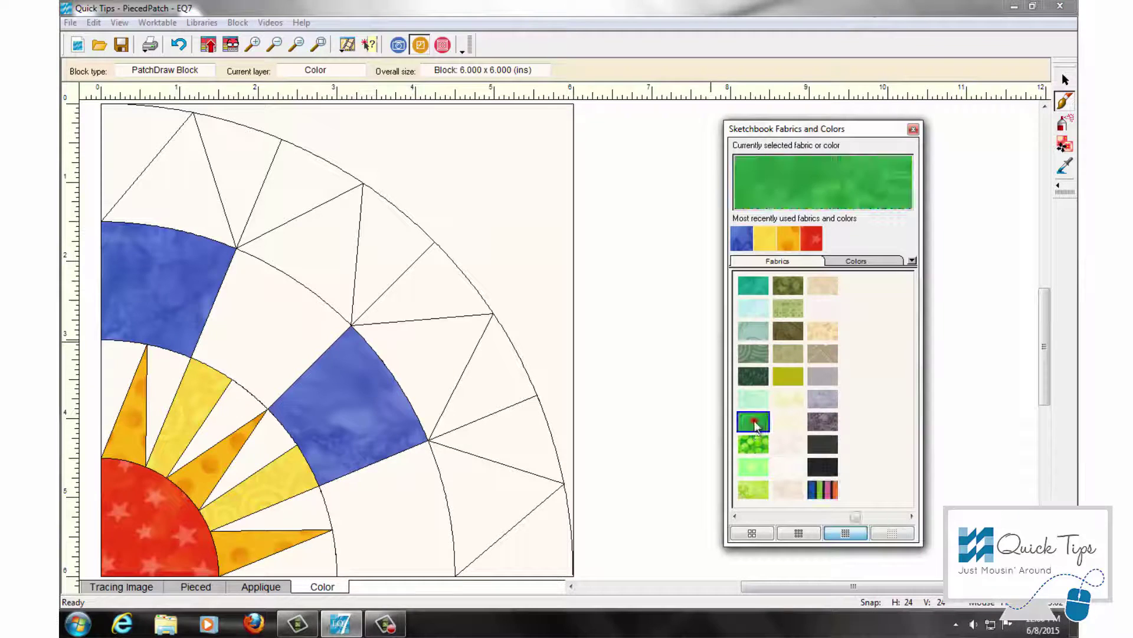
pyautogui.click(401, 496)
pyautogui.click(271, 339)
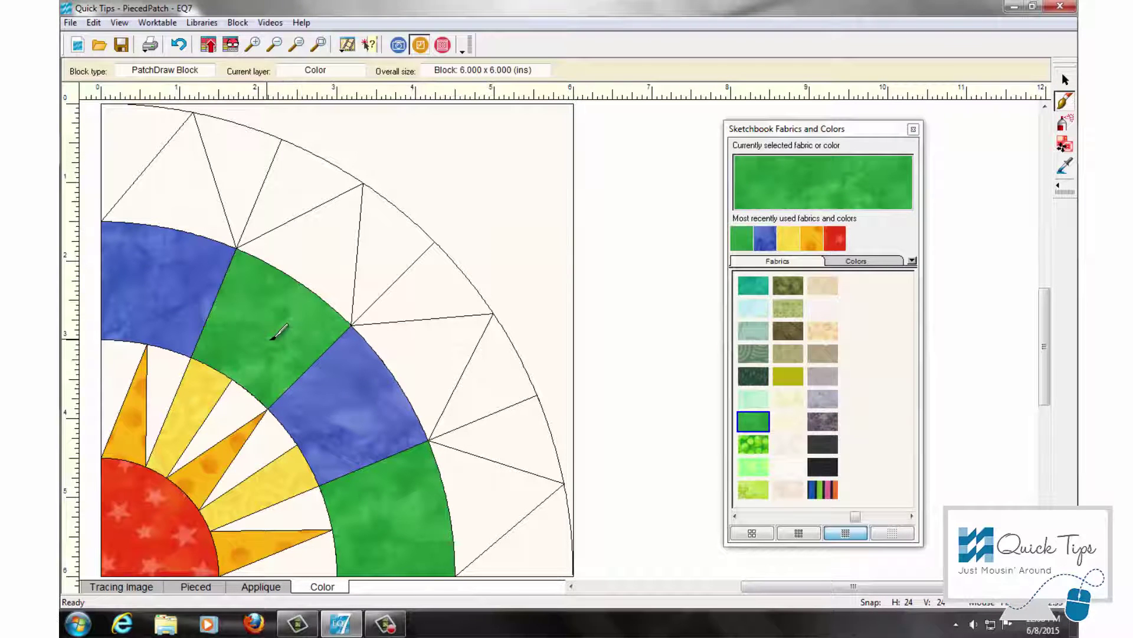
# Fill two outer point triangles with the recently used blue fabric.
pyautogui.click(765, 239)
pyautogui.click(313, 242)
pyautogui.click(477, 481)
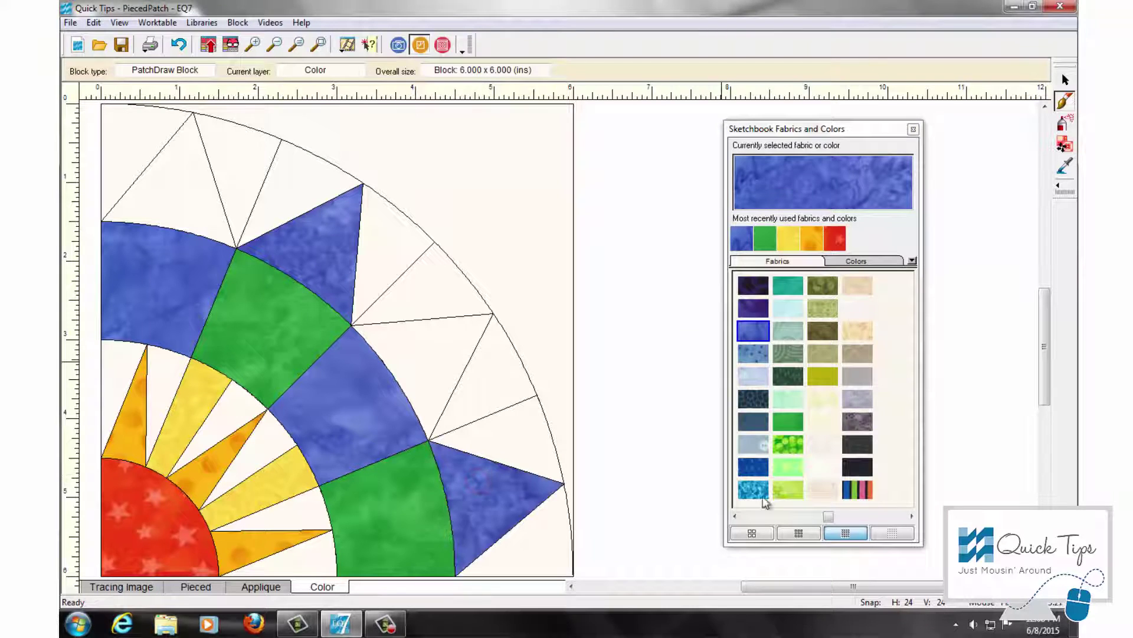
pyautogui.click(767, 516)
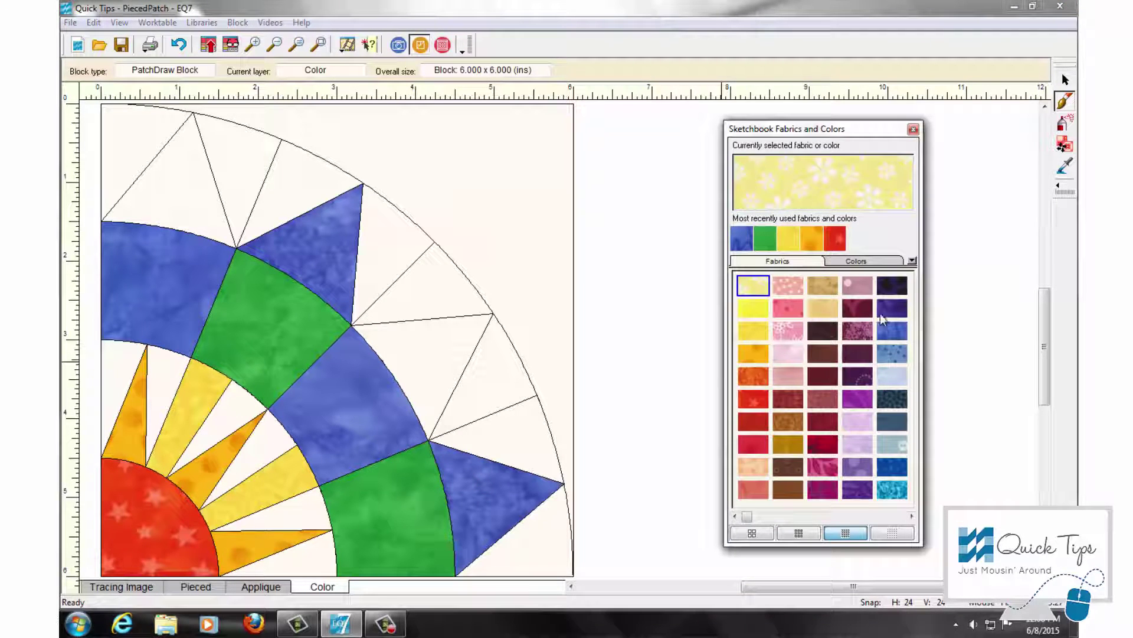
# Fill two outer points purple and the corner background dark red.
pyautogui.click(857, 392)
pyautogui.click(434, 355)
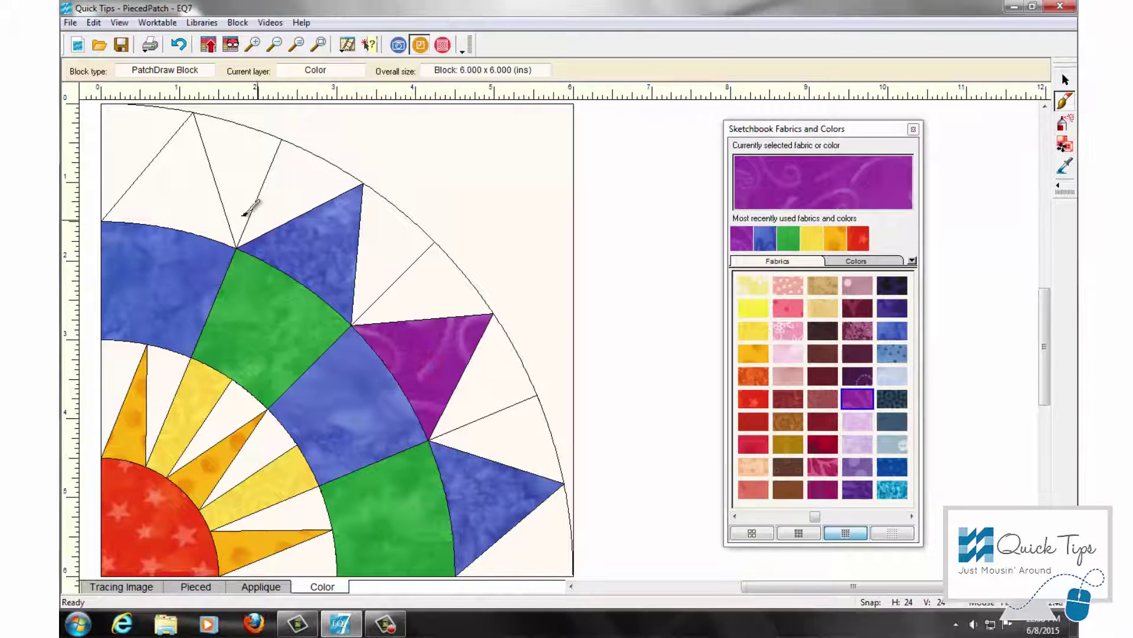
pyautogui.click(208, 203)
pyautogui.click(822, 446)
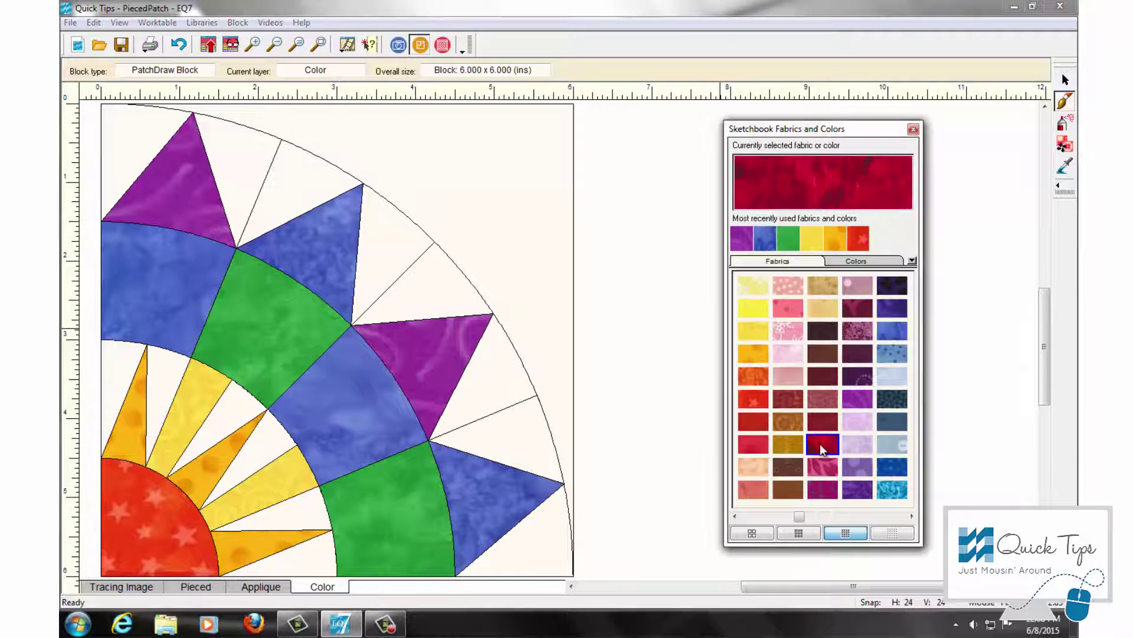
pyautogui.click(493, 203)
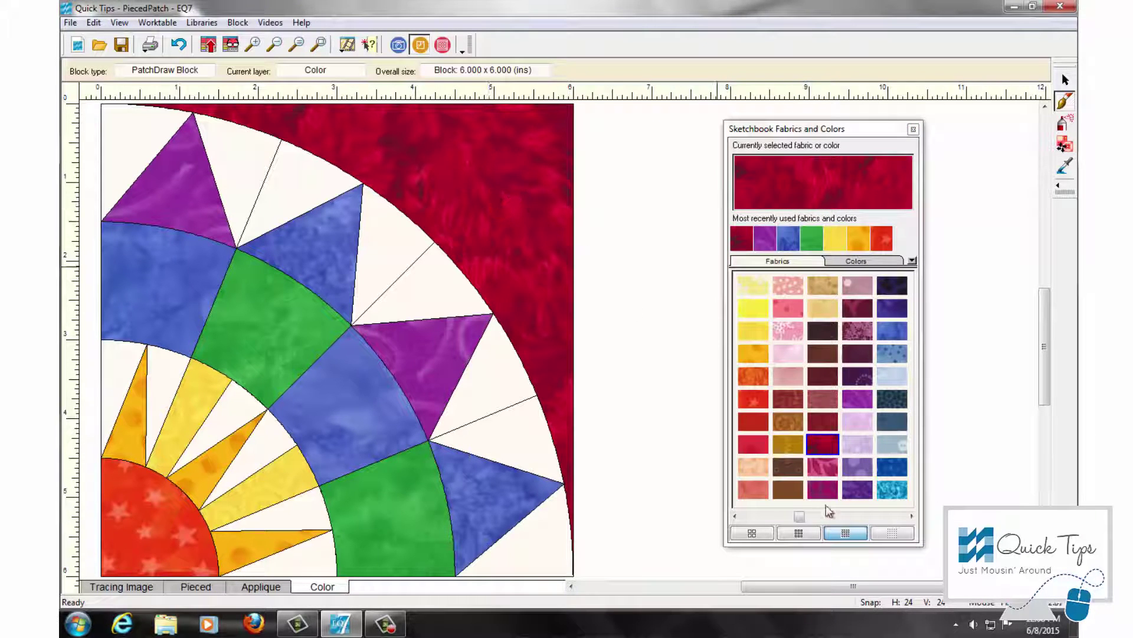
# Spraycan all white patches black, add the block to the Sketchbook and view the quilt.
pyautogui.click(848, 516)
pyautogui.click(822, 467)
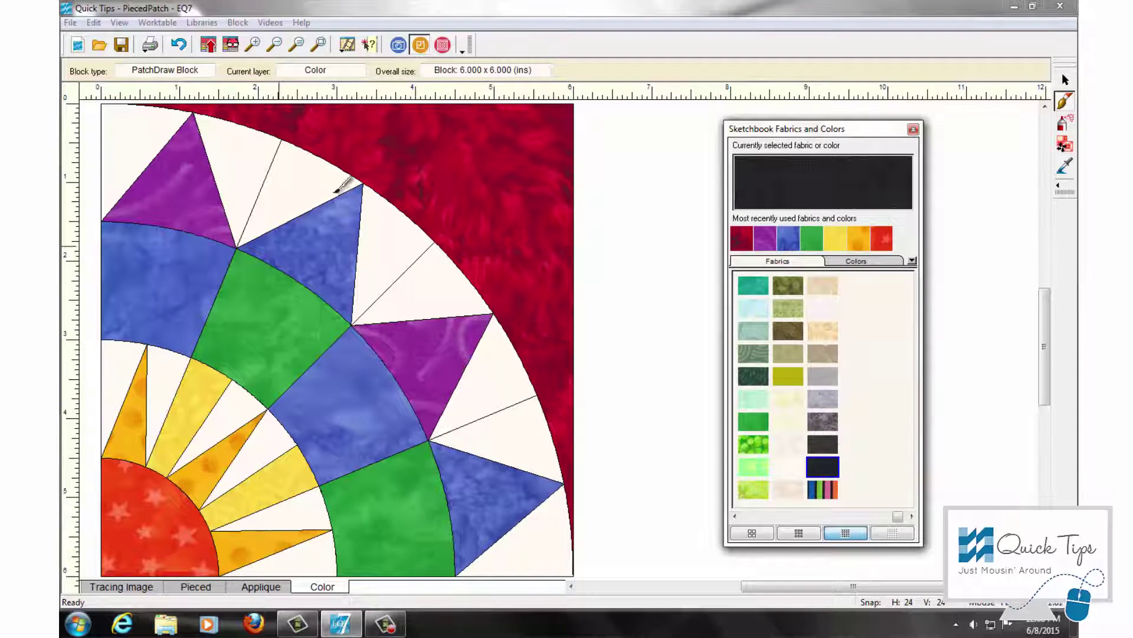
pyautogui.click(1063, 127)
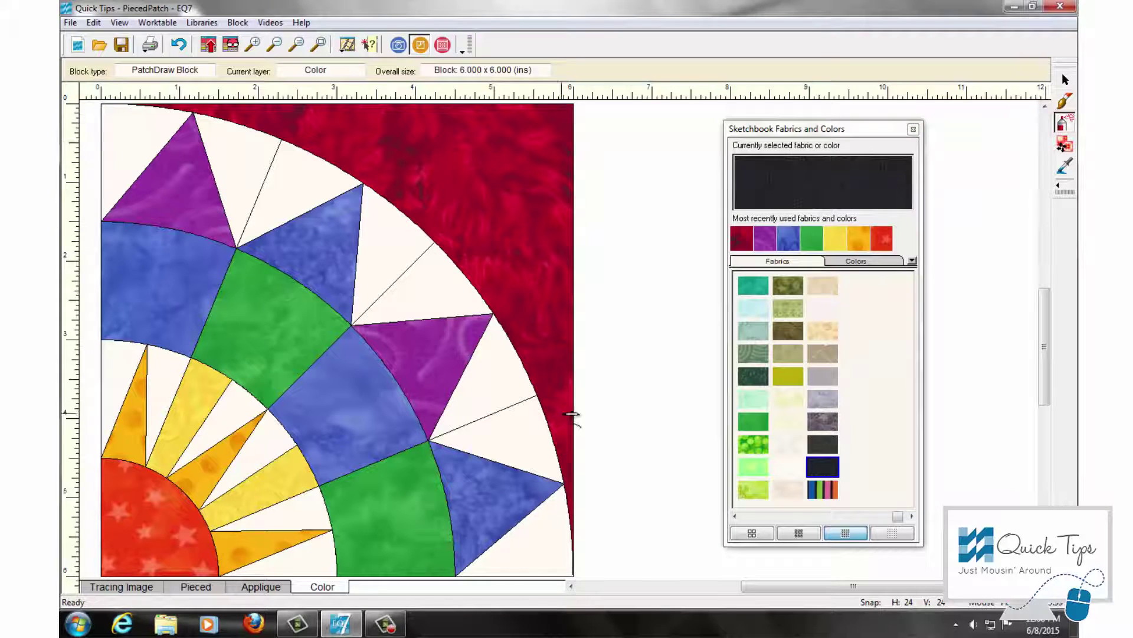
pyautogui.click(513, 424)
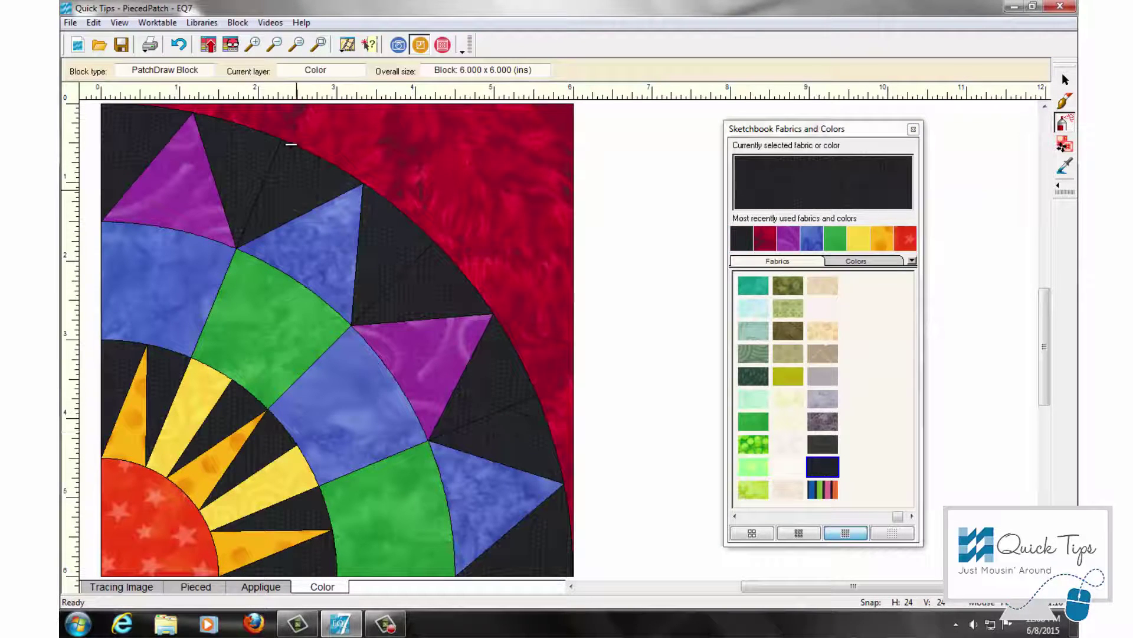
pyautogui.click(209, 44)
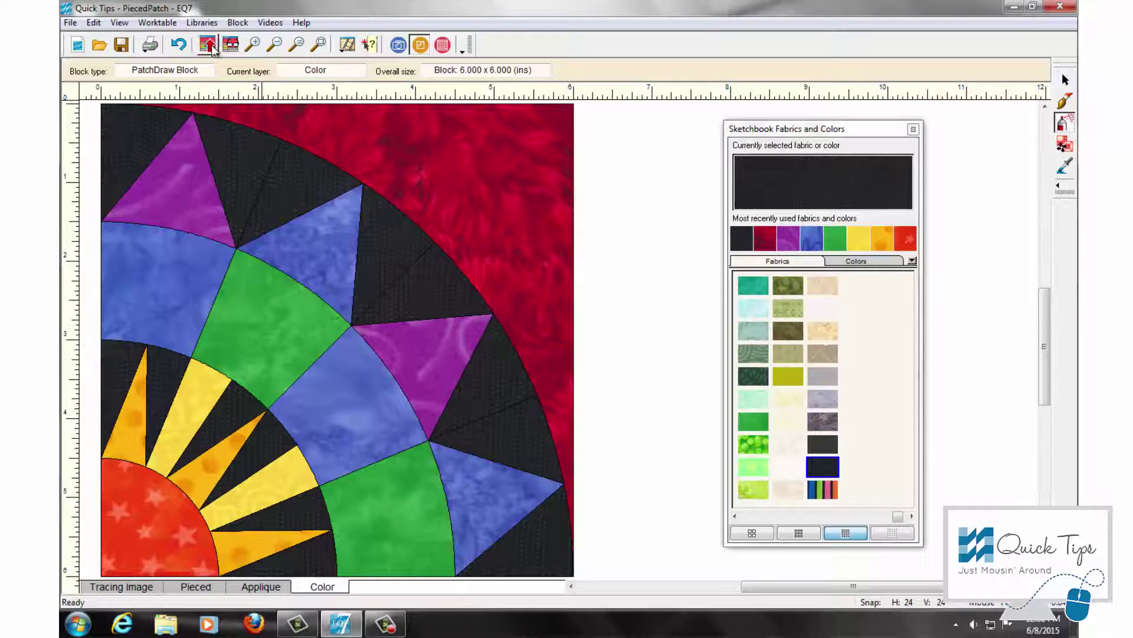
pyautogui.click(442, 45)
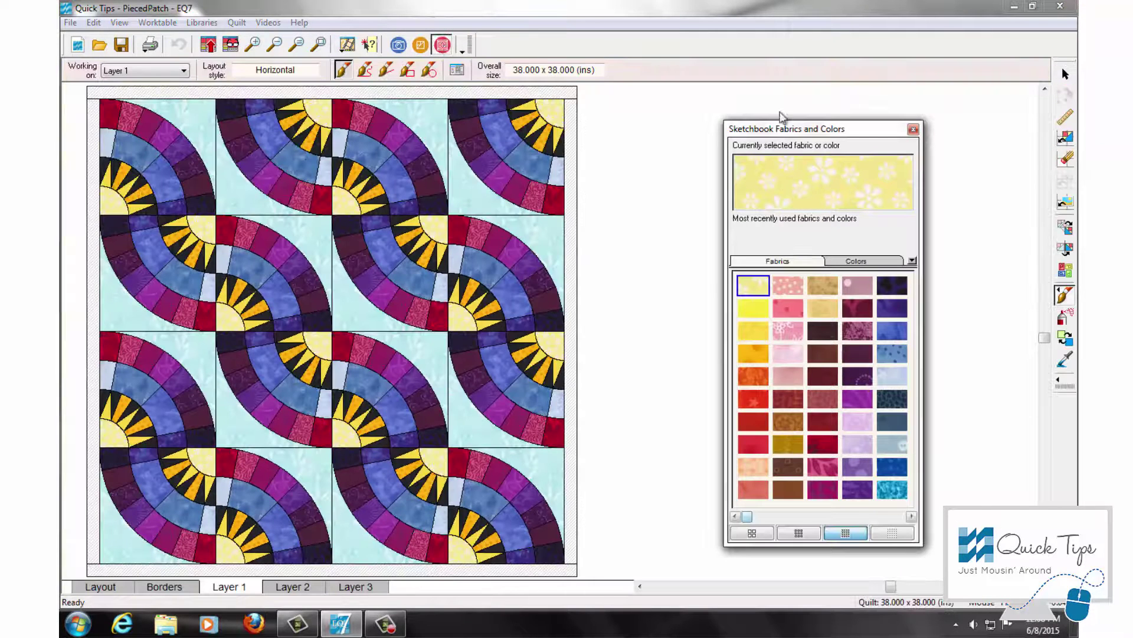
# Fill all 16 quilt blocks with the newly coloured arc block.
pyautogui.click(1066, 137)
pyautogui.click(777, 404)
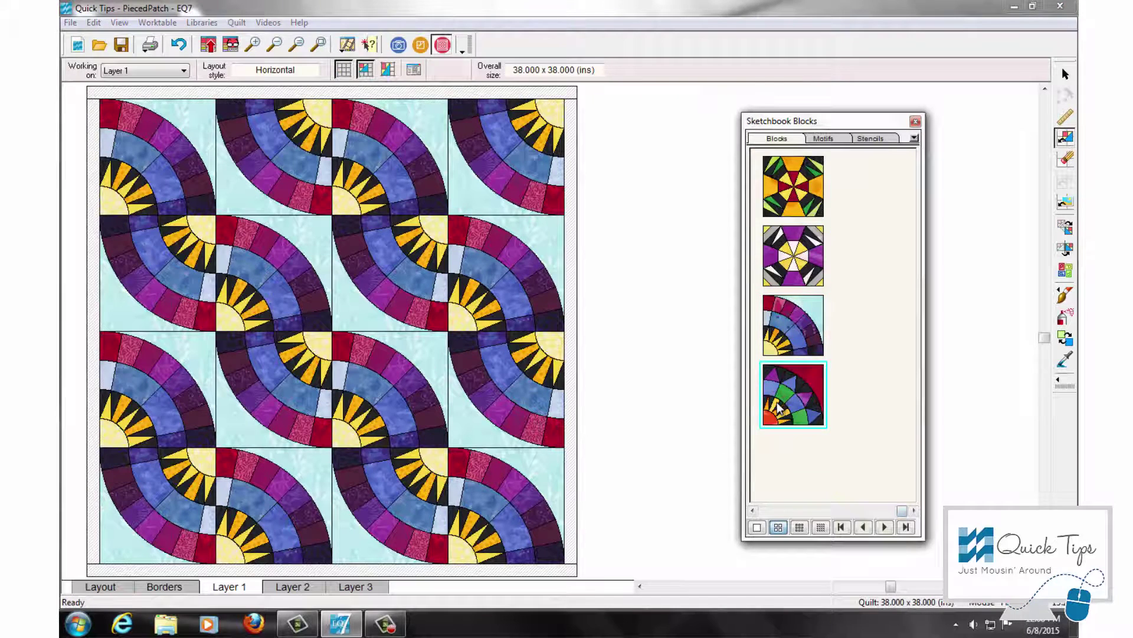
pyautogui.keyDown('ctrl'); pyautogui.click(469, 181); pyautogui.keyUp('ctrl')
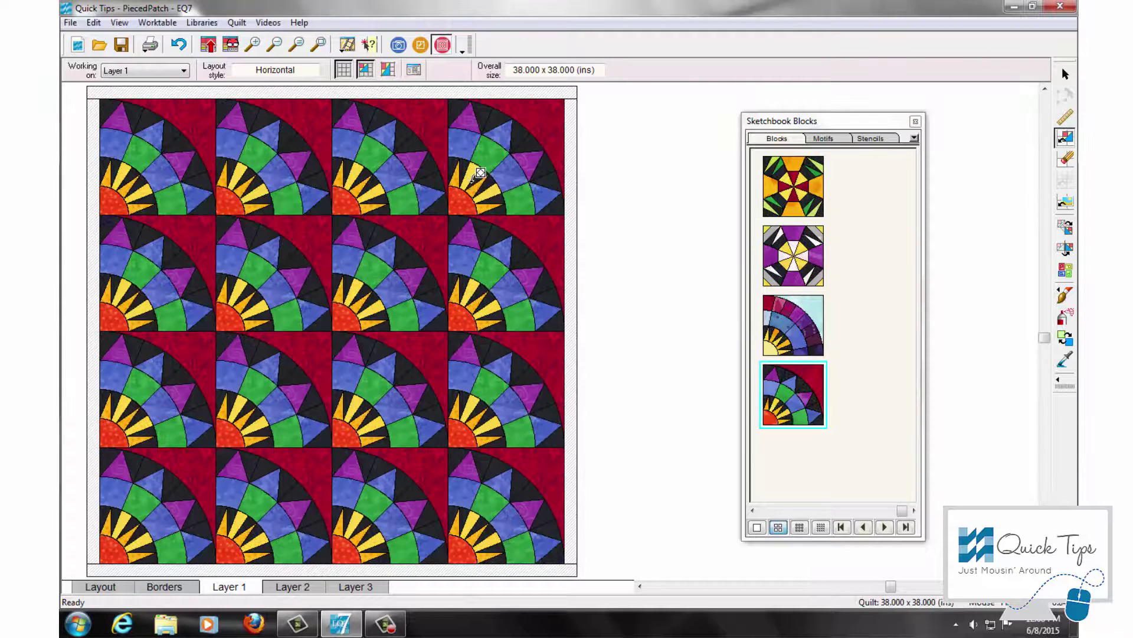
# Rotate the blocks so the arcs join into four full circular medallions on dark red.
pyautogui.click(1067, 270)
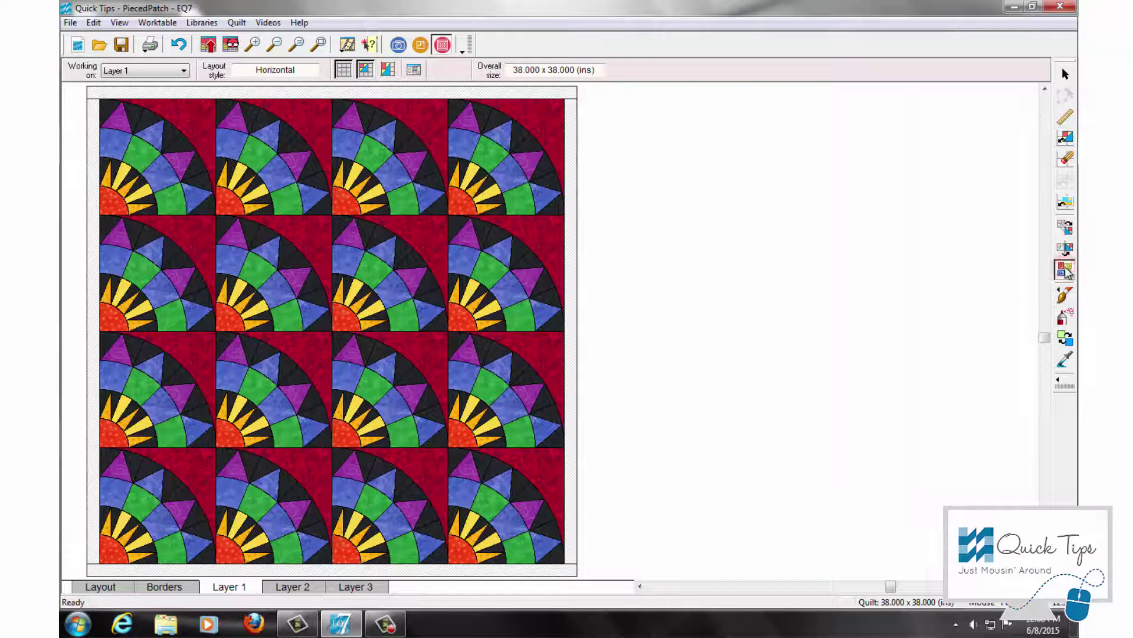
pyautogui.keyDown('ctrl'); pyautogui.click(403, 256); pyautogui.keyUp('ctrl')
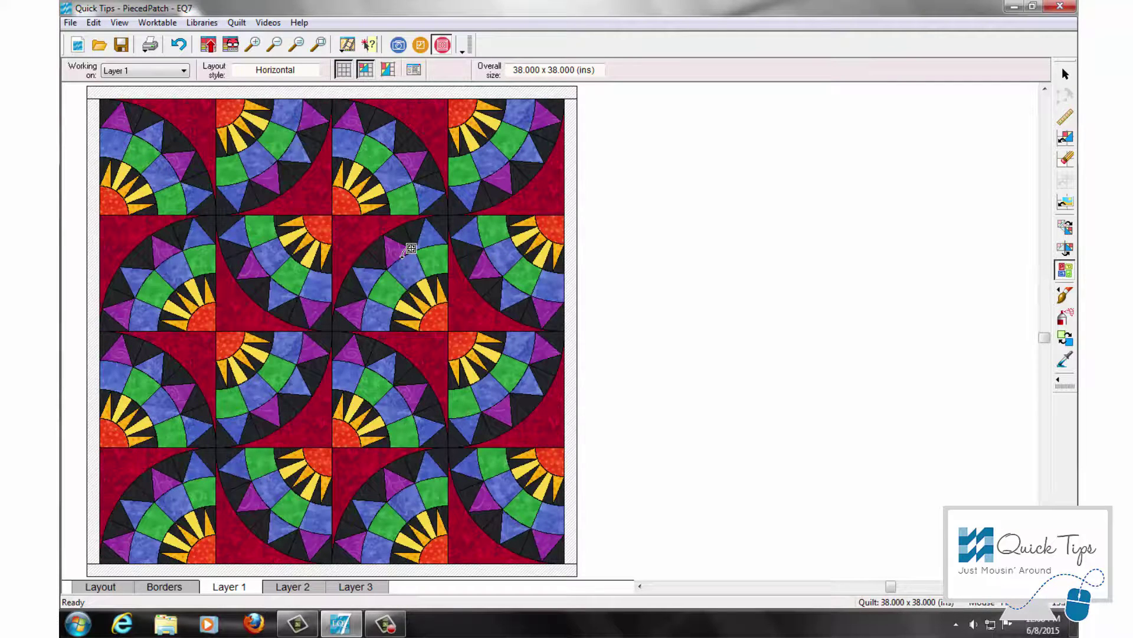
pyautogui.keyDown('ctrl'); pyautogui.click(402, 254); pyautogui.keyUp('ctrl')
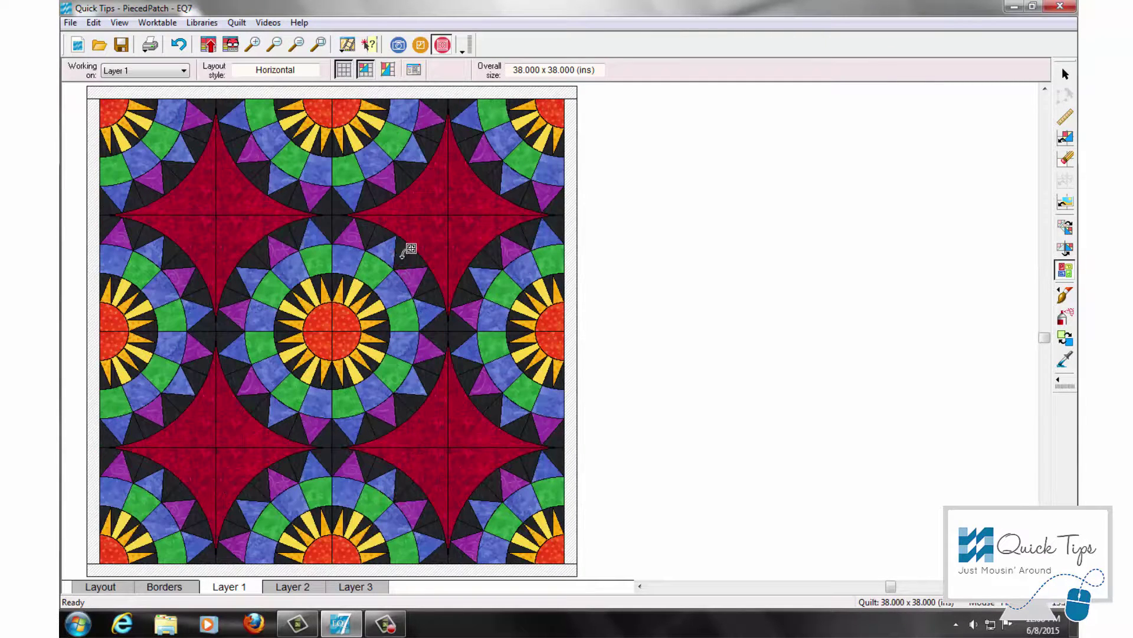
pyautogui.keyDown('ctrl'); pyautogui.click(402, 255); pyautogui.keyUp('ctrl')
pyautogui.keyDown('ctrl'); pyautogui.click(403, 256); pyautogui.keyUp('ctrl')
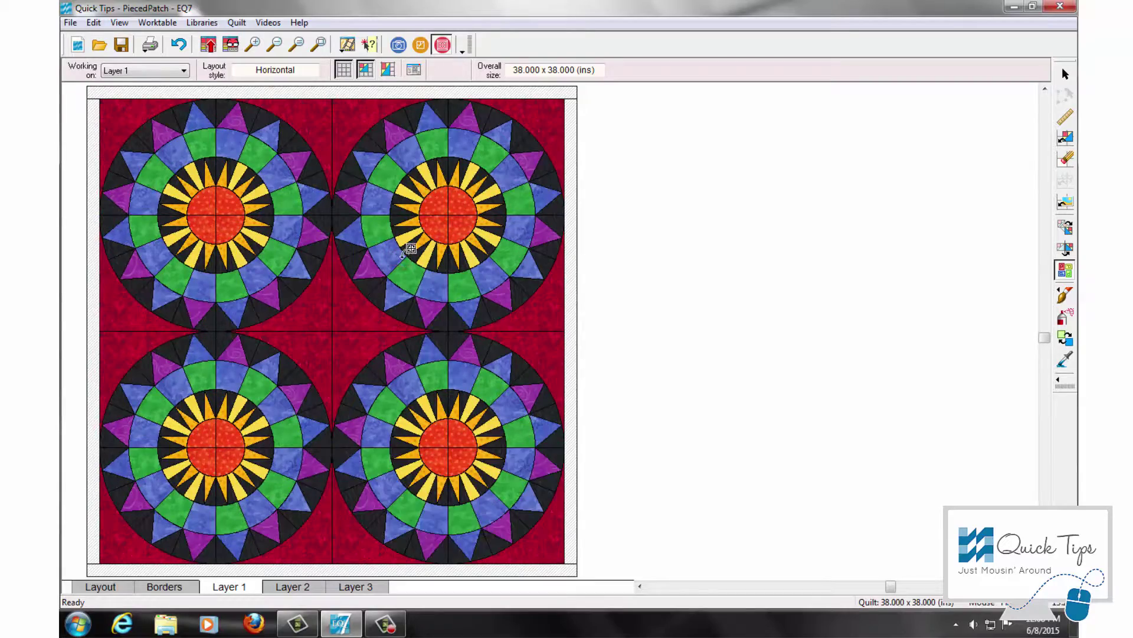